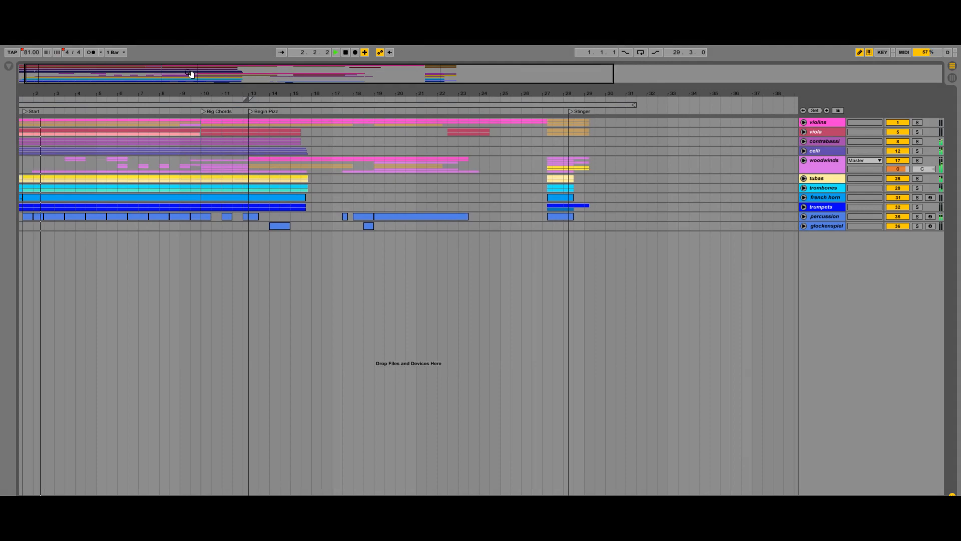
- Look inside the contrabassi group, and view the notes of the three unfolded tracks in the violins group before collapsing it
left_click(804, 141)
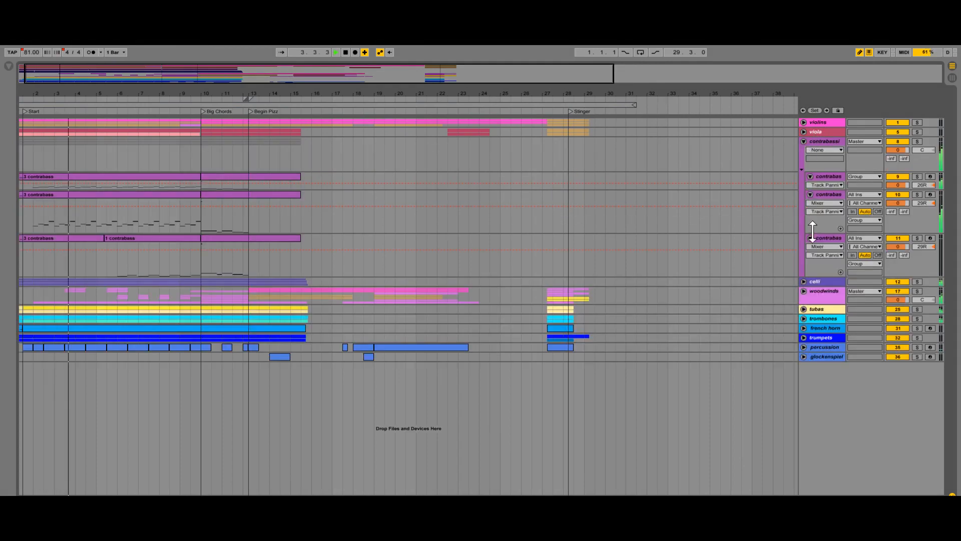
left_click(804, 141)
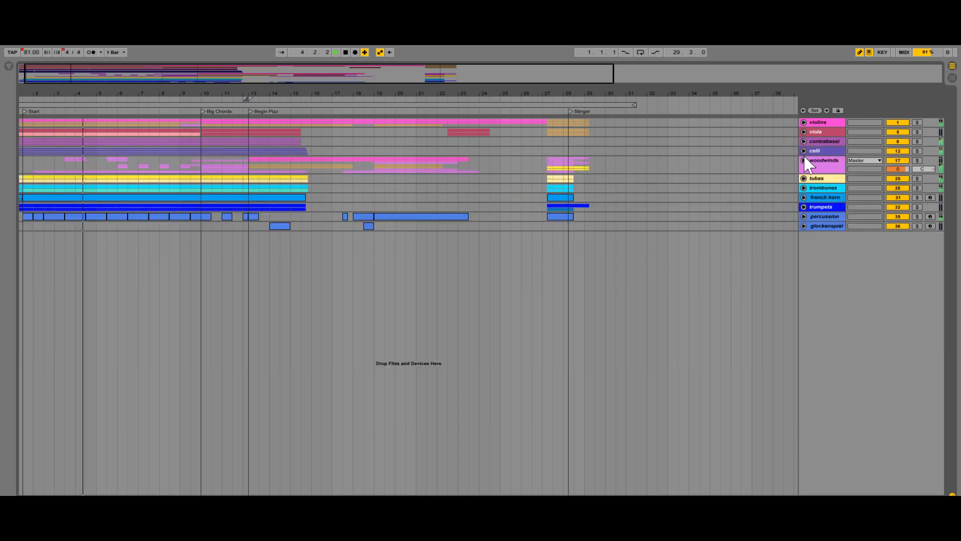
left_click(803, 123)
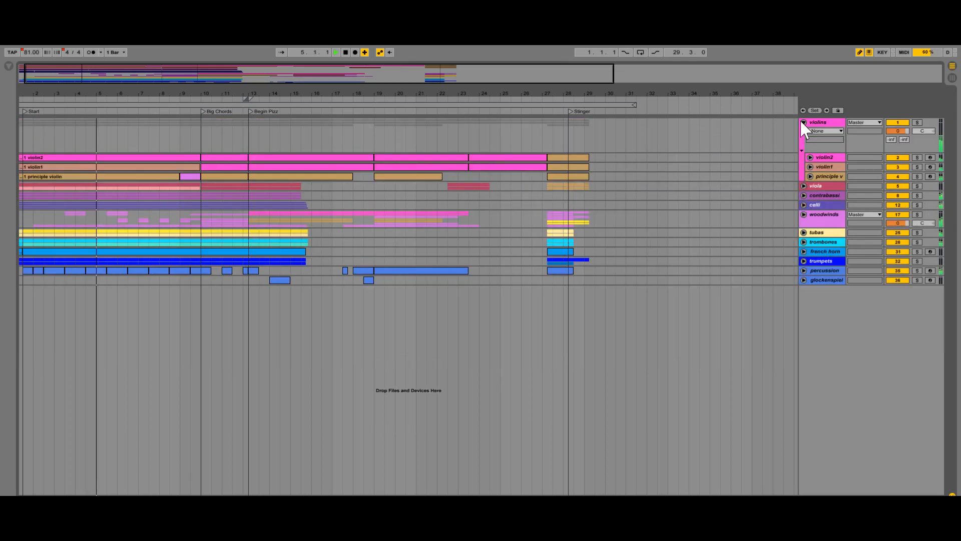
left_click(810, 157)
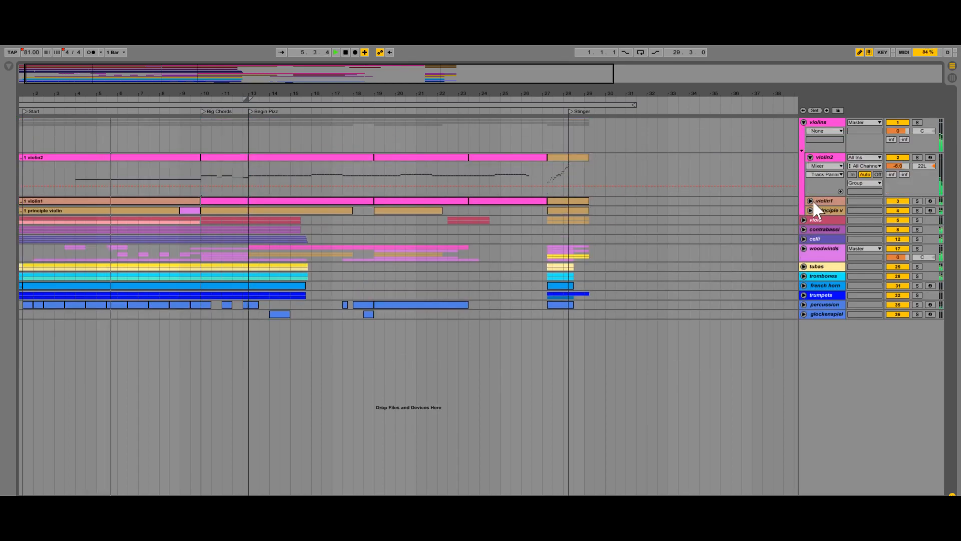
left_click(810, 201)
left_click(810, 245)
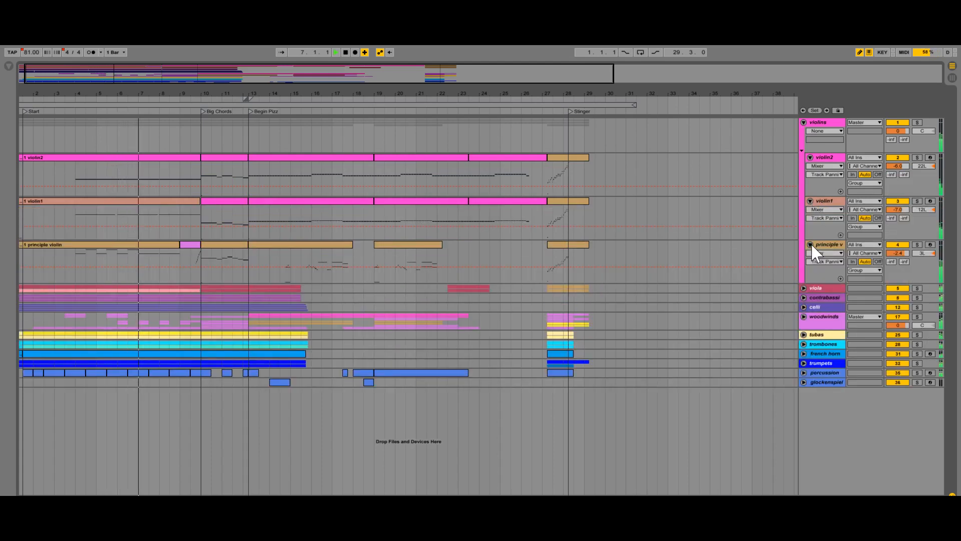
left_click(804, 122)
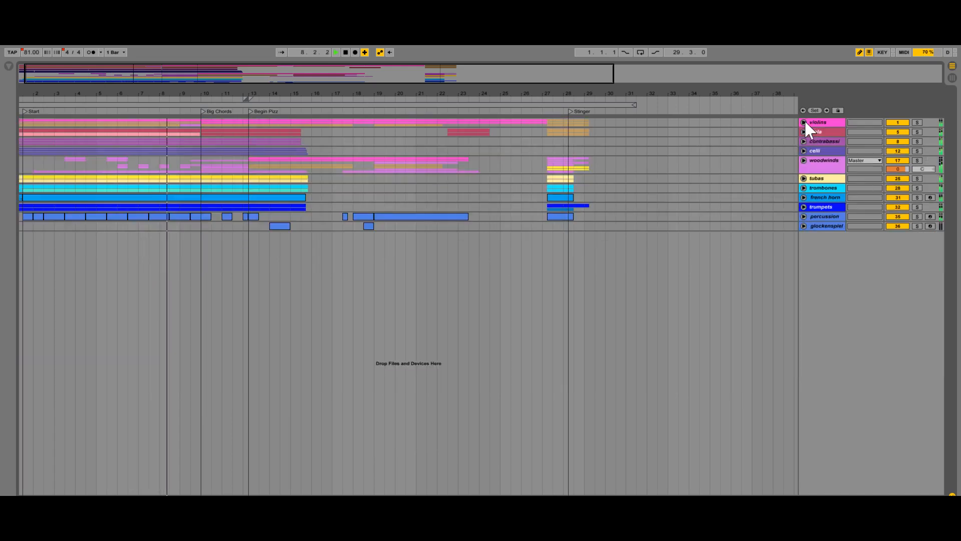
- Check the tracks inside the tubas group, and expand the woodwinds and violins groups and the percussion track for viewing
left_click(804, 179)
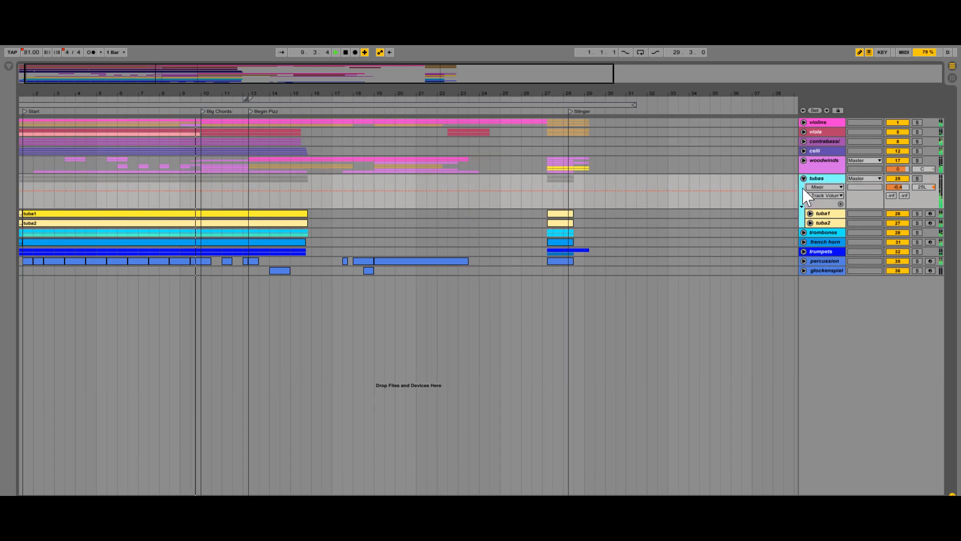
left_click(804, 179)
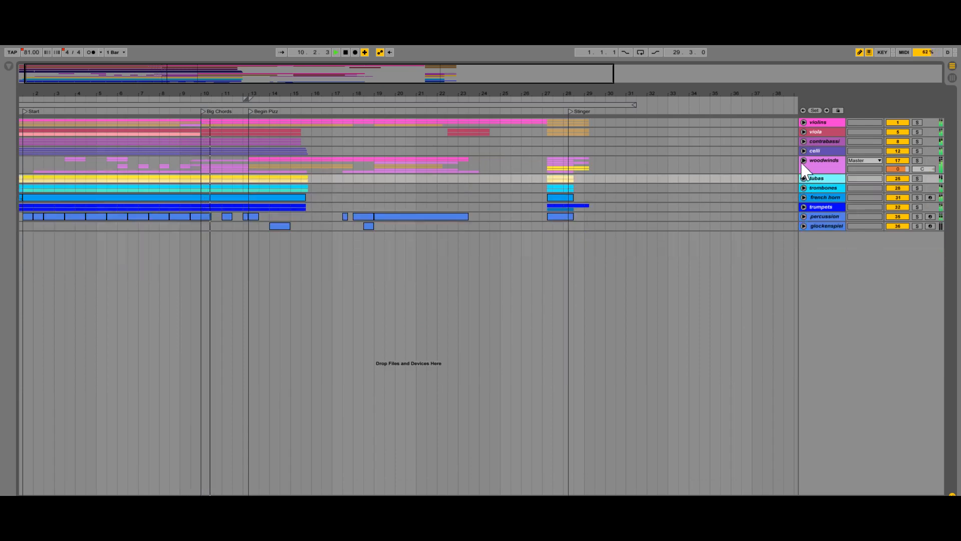
left_click(803, 161)
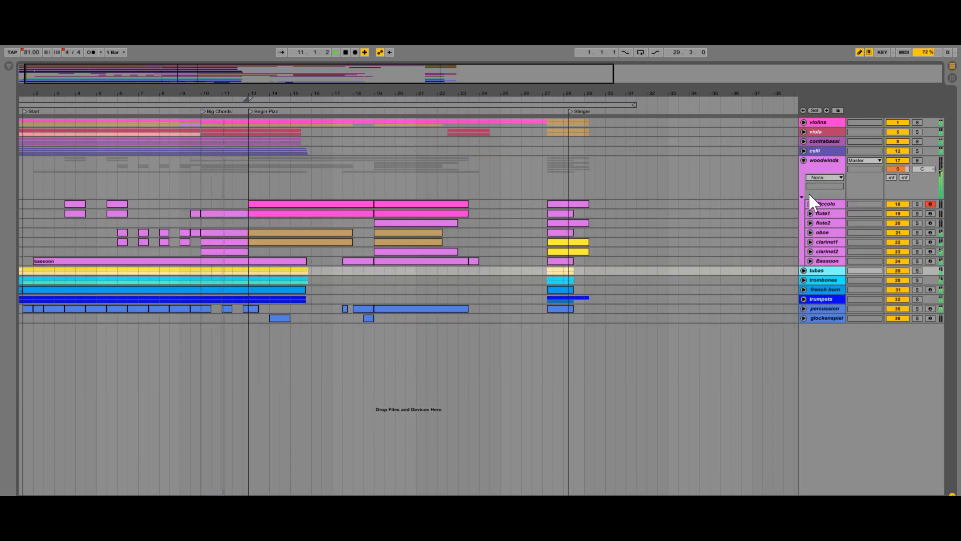
left_click(804, 122)
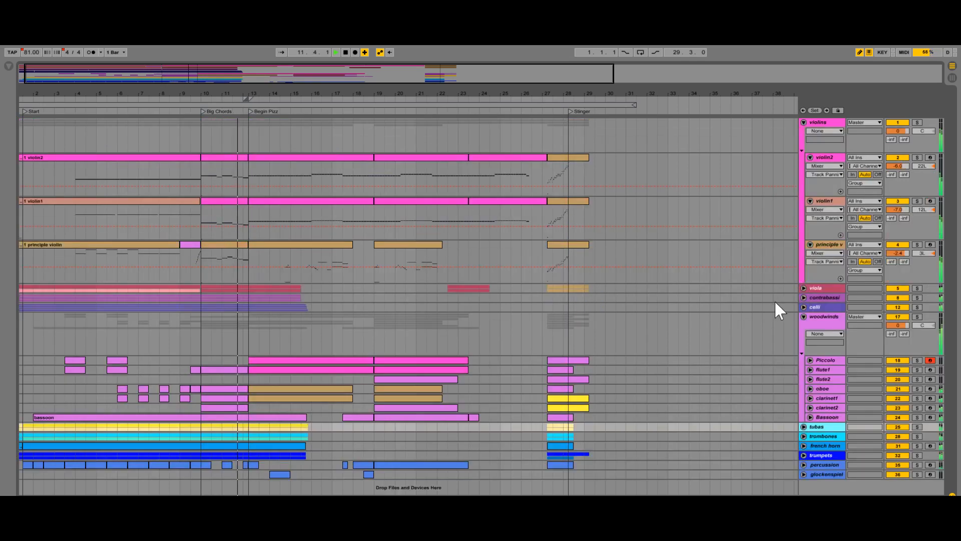
left_click(803, 465)
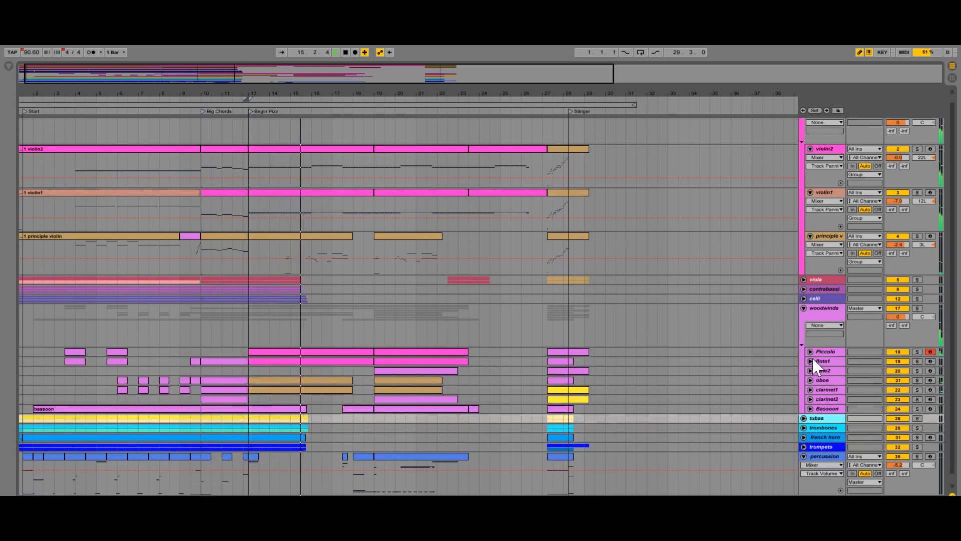
- Briefly unfold and refold the flute1, flute2 and oboe tracks in the woodwinds group to view their contents
left_click(810, 359)
left_click(810, 359)
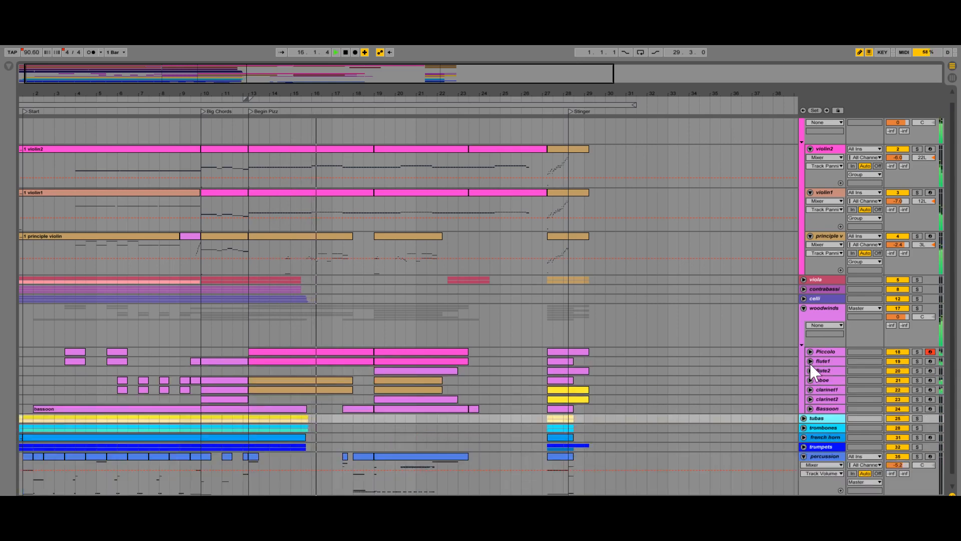
left_click(810, 369)
left_click(809, 369)
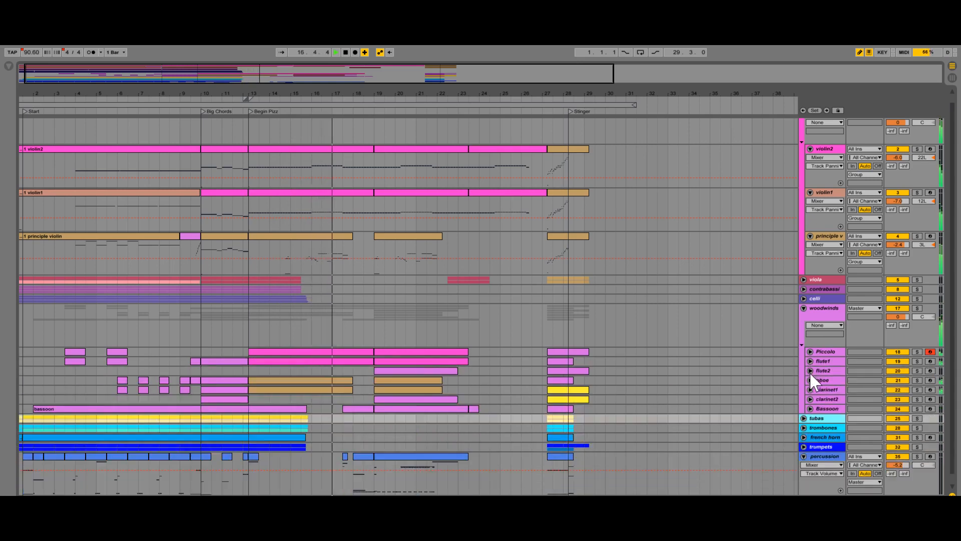
left_click(810, 378)
left_click(809, 378)
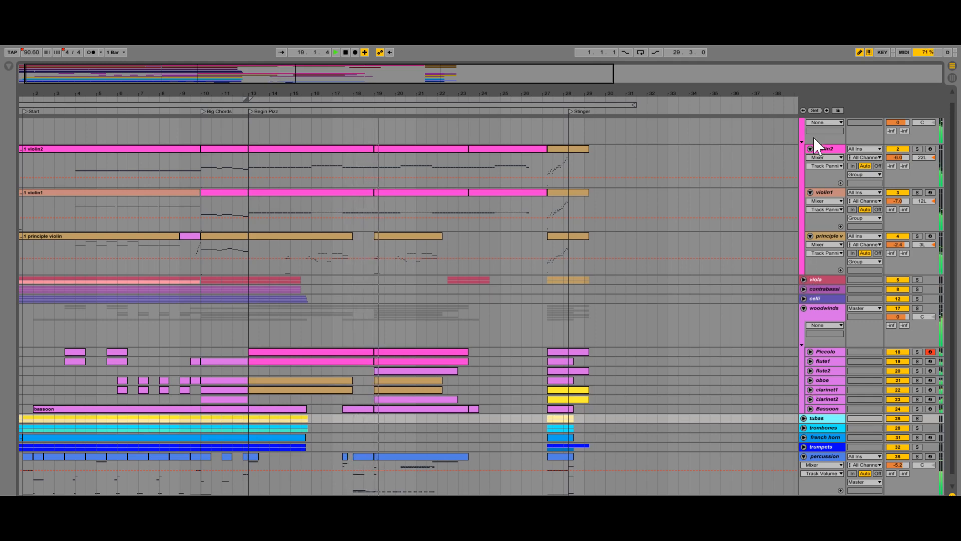
- Collapse the violins group and expand the trumpets group to show its tracks
scroll(813, 137, "up", 1)
left_click(803, 121)
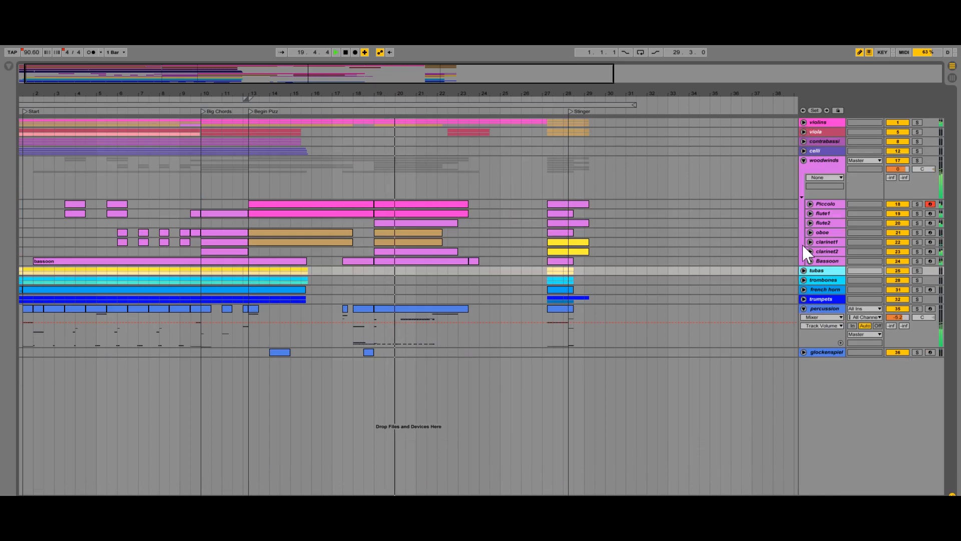
left_click(803, 299)
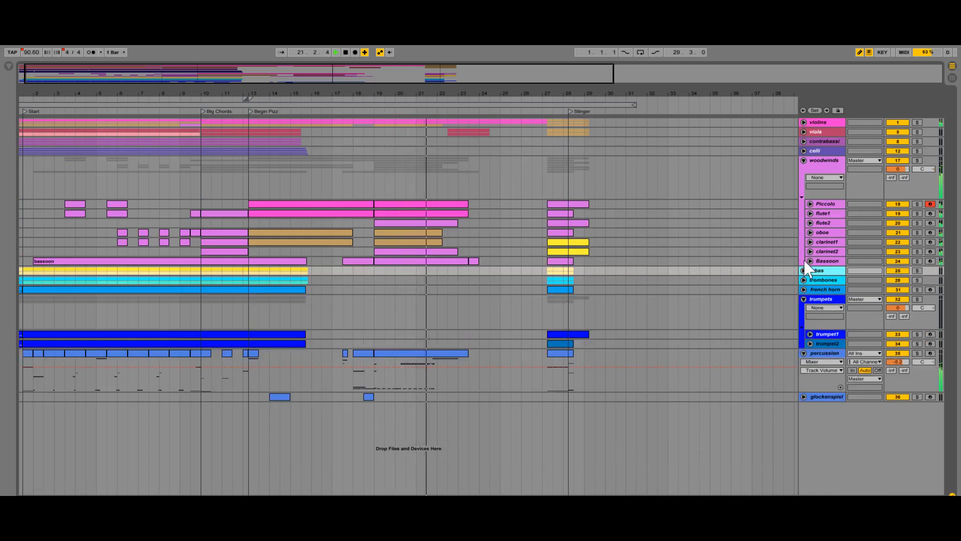
- Unfold the Piccolo, flute1 and flute2 tracks to show their notes, and expand the violins group
left_click(809, 203)
left_click(810, 221)
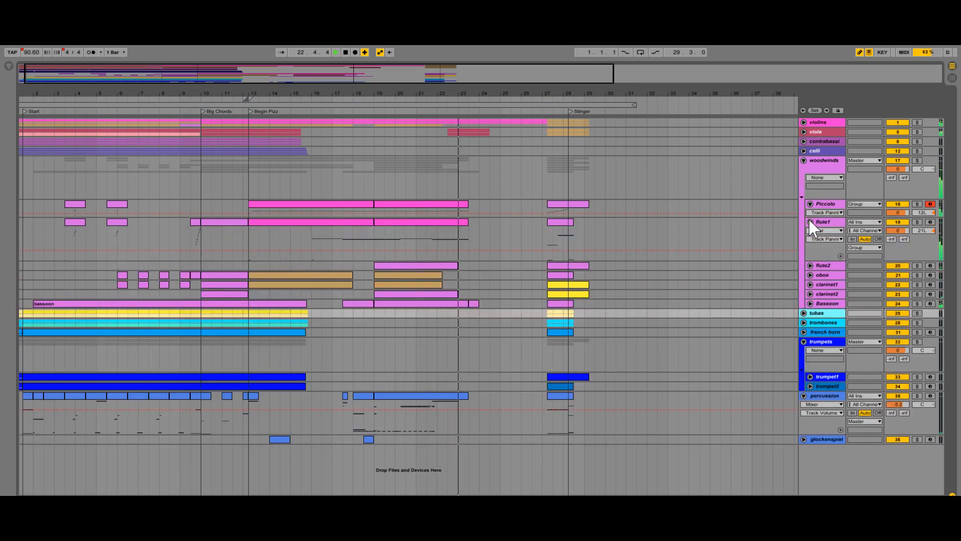
left_click(810, 264)
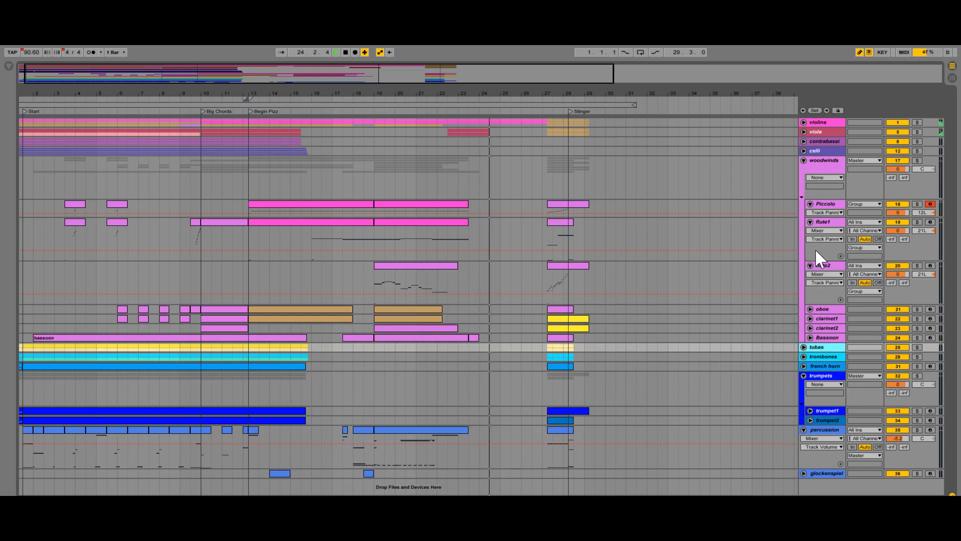
left_click(803, 122)
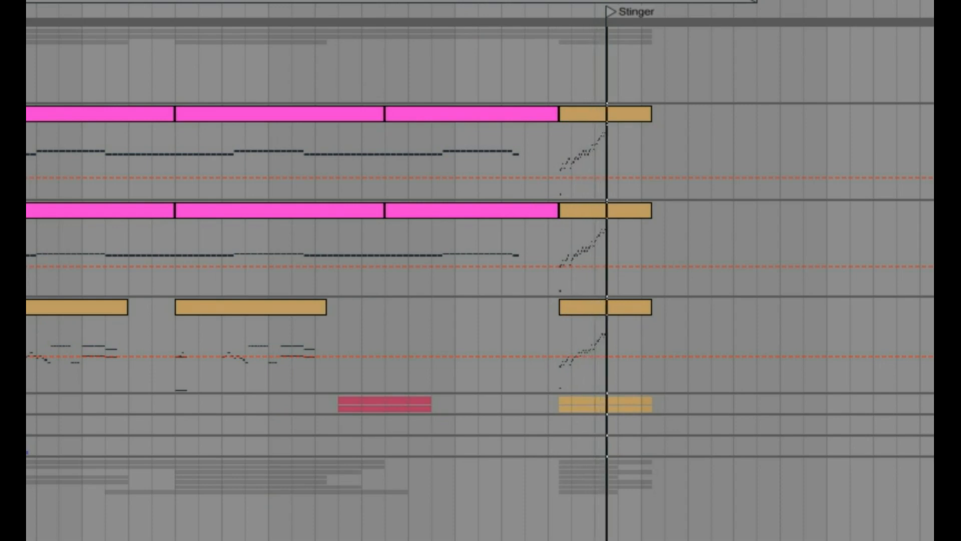
scroll(480, 283, "down", 5)
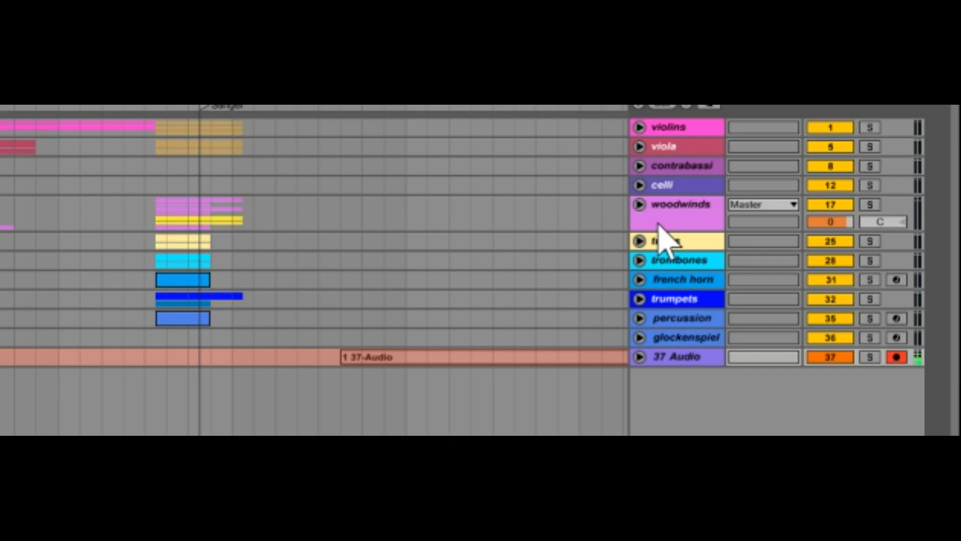
- Briefly look inside the violins, viola and contrabassi groups one by one, collapsing each again
left_click(639, 127)
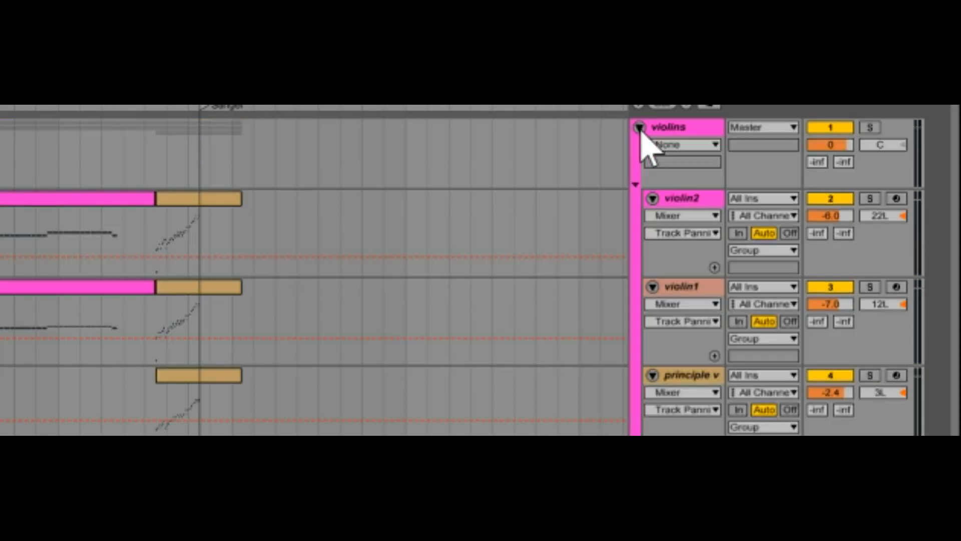
left_click(640, 127)
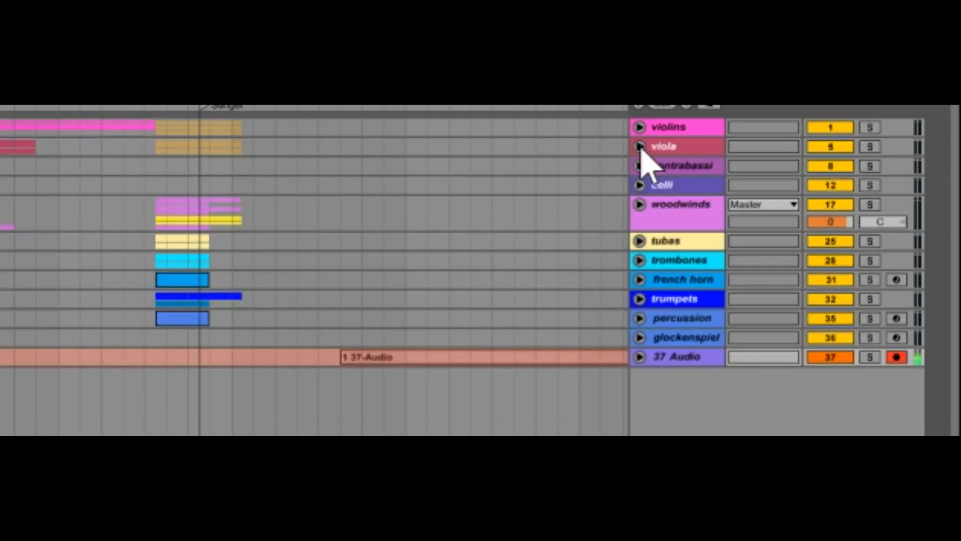
left_click(640, 146)
left_click(640, 146)
left_click(640, 165)
left_click(640, 165)
- Review the three tracks in the violins group, selecting the violin2 track, and collapse the group
left_click(640, 127)
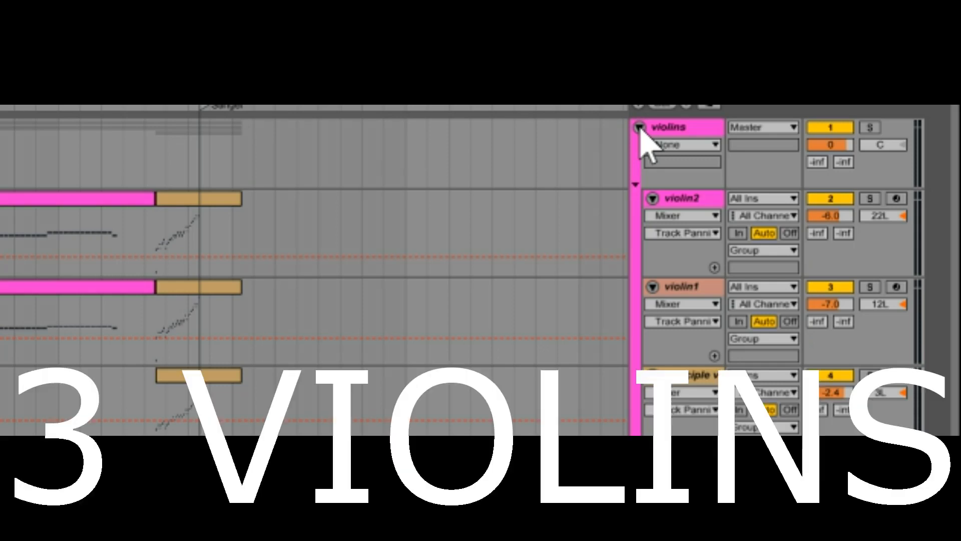
left_click(692, 202)
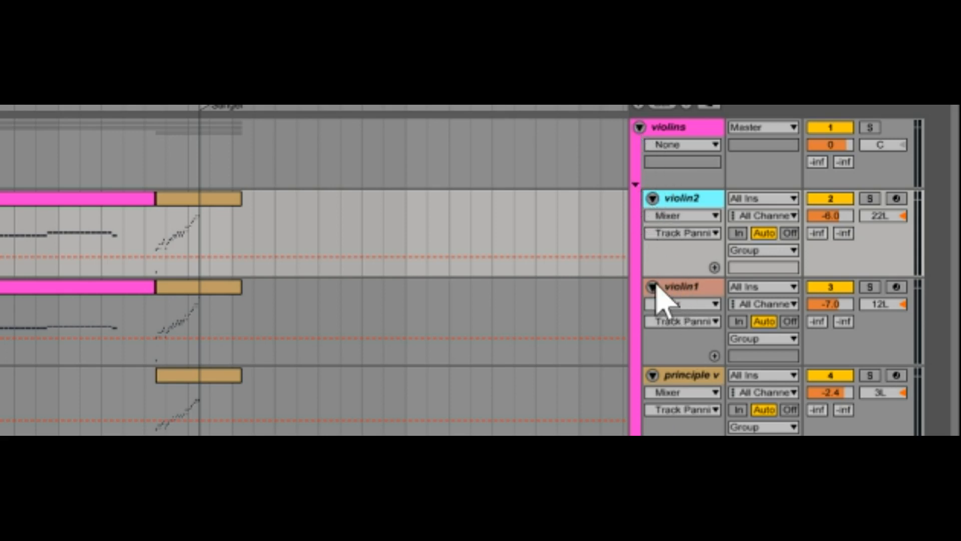
left_click(640, 126)
- Review the individual tracks in the viola and contrabassi groups, collapsing each group after viewing
left_click(639, 146)
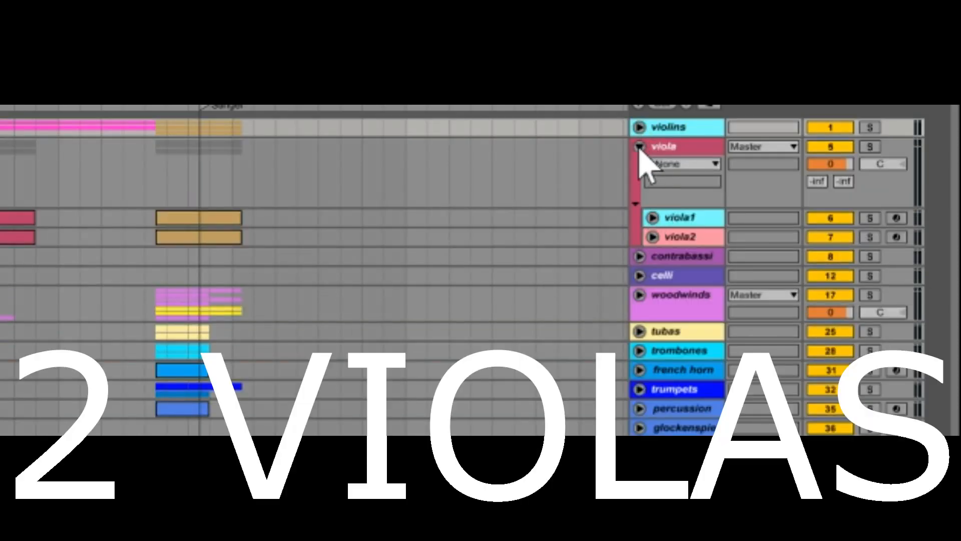
left_click(639, 146)
left_click(639, 165)
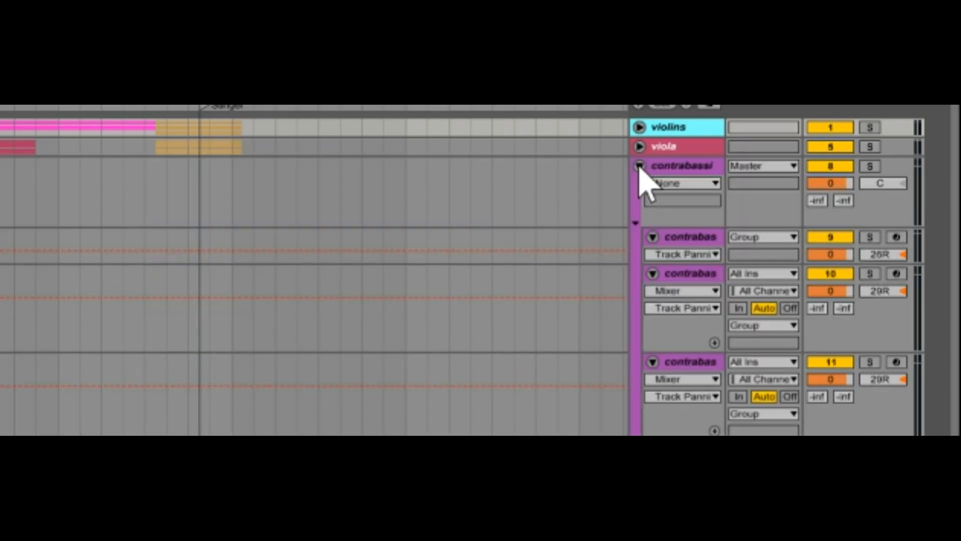
left_click(639, 166)
left_click(639, 166)
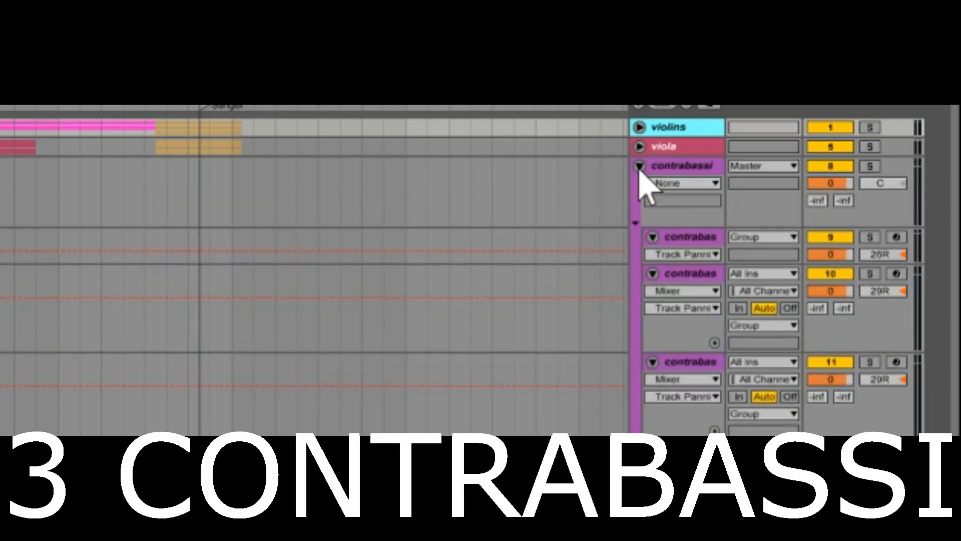
left_click(639, 166)
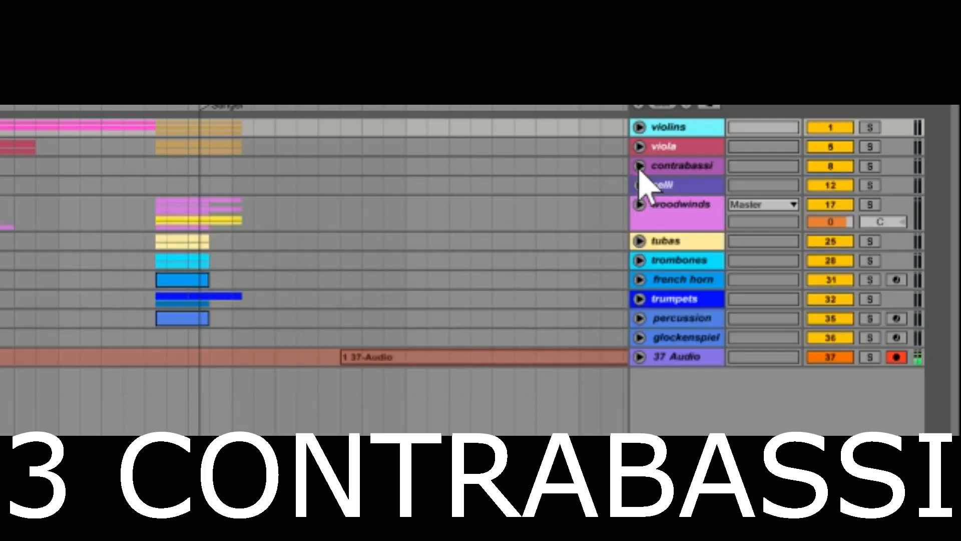
- Review the individual tracks in the celli and woodwinds groups, collapsing each group after viewing
left_click(640, 184)
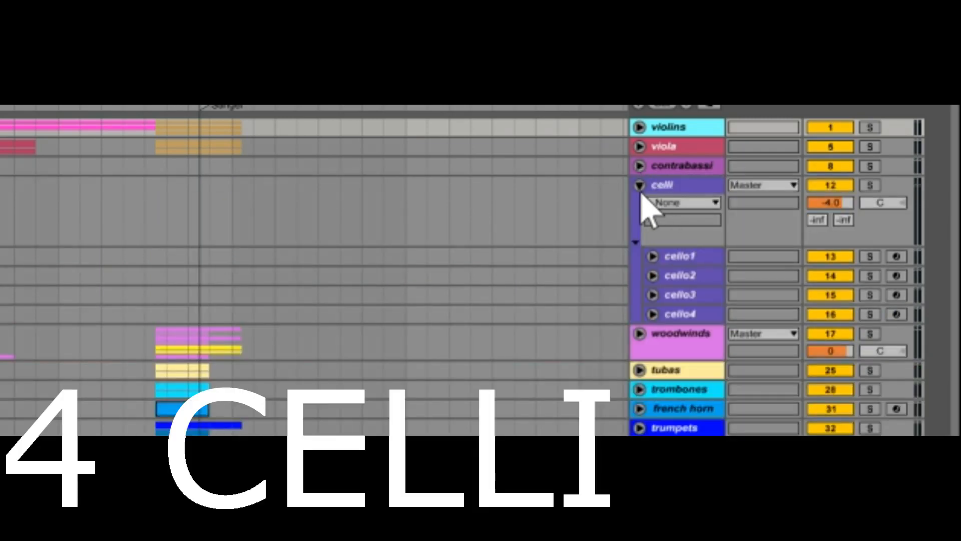
left_click(639, 185)
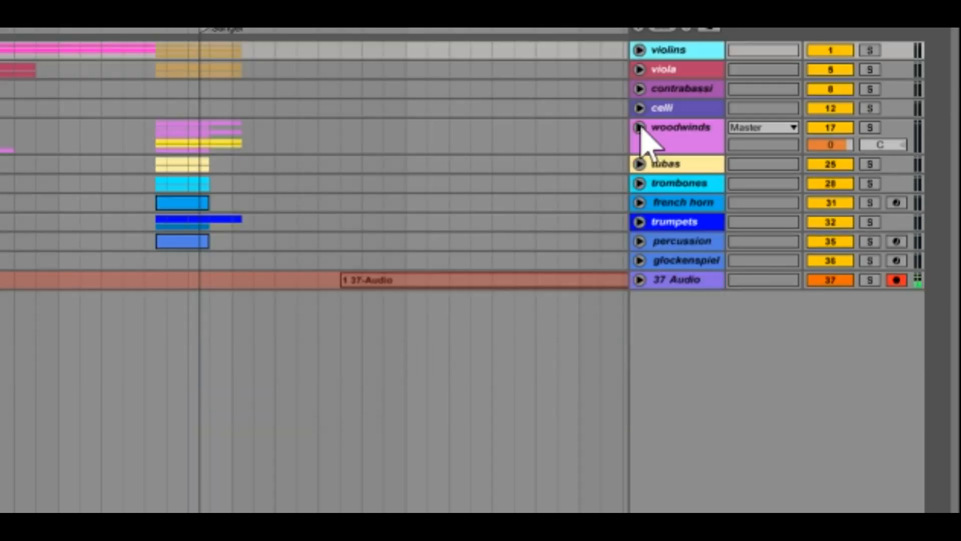
left_click(639, 204)
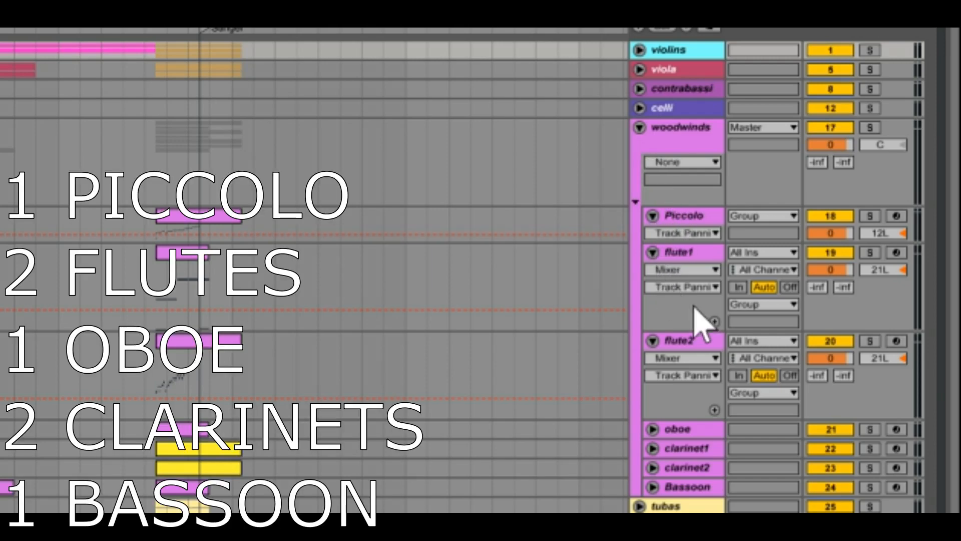
left_click(600, 328)
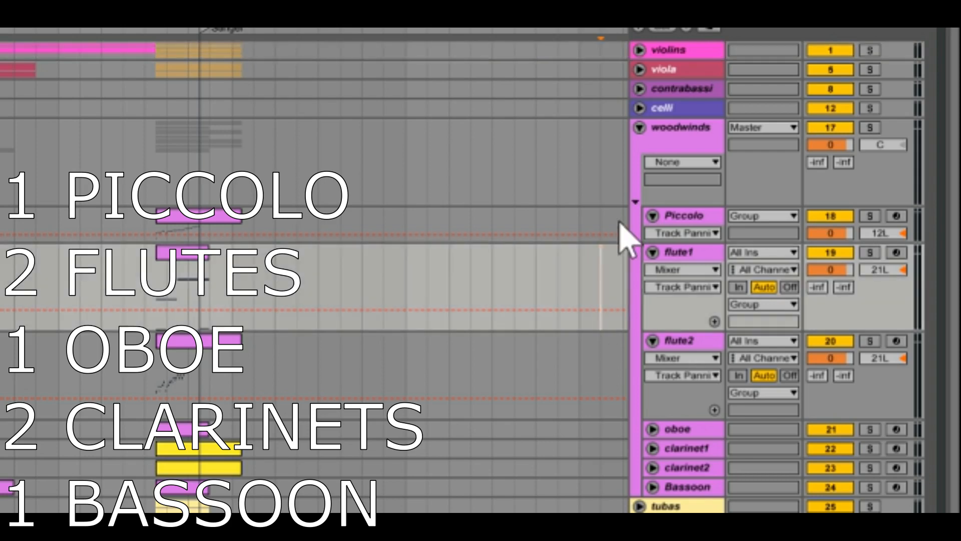
left_click(639, 128)
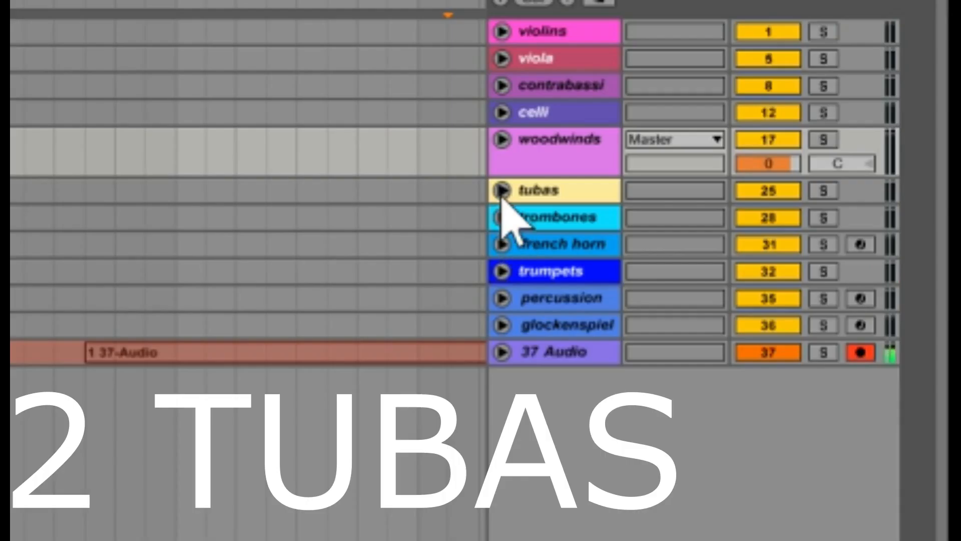
- Review the tracks in the tubas group, collapse it, and expand the trombones group
left_click(641, 165)
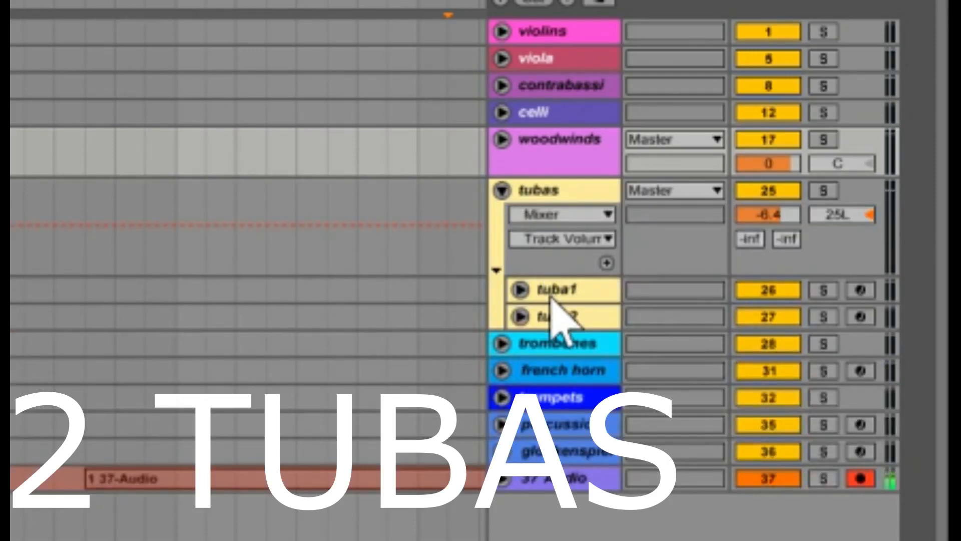
left_click(502, 191)
left_click(501, 217)
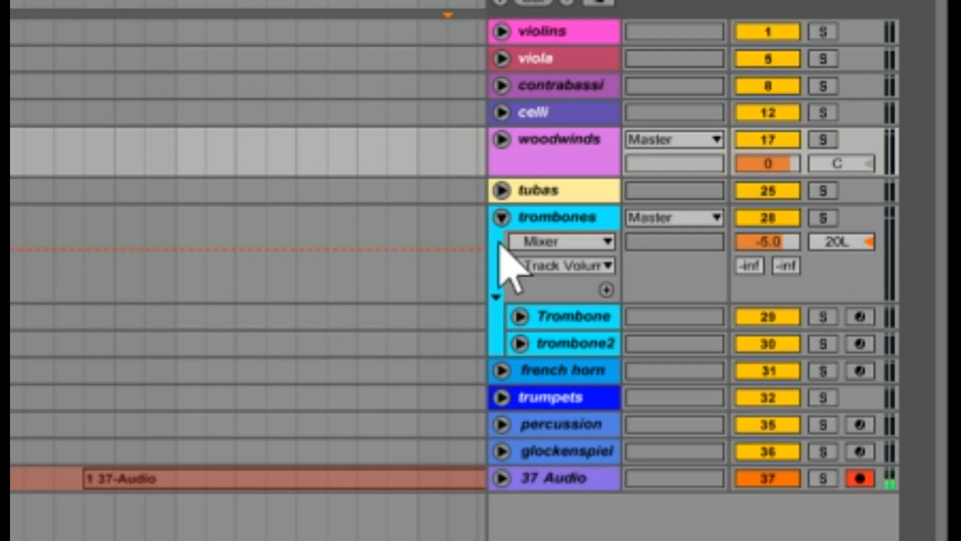
- Collapse the trombones group, and review the french horn track by unfolding and folding it again
left_click(502, 217)
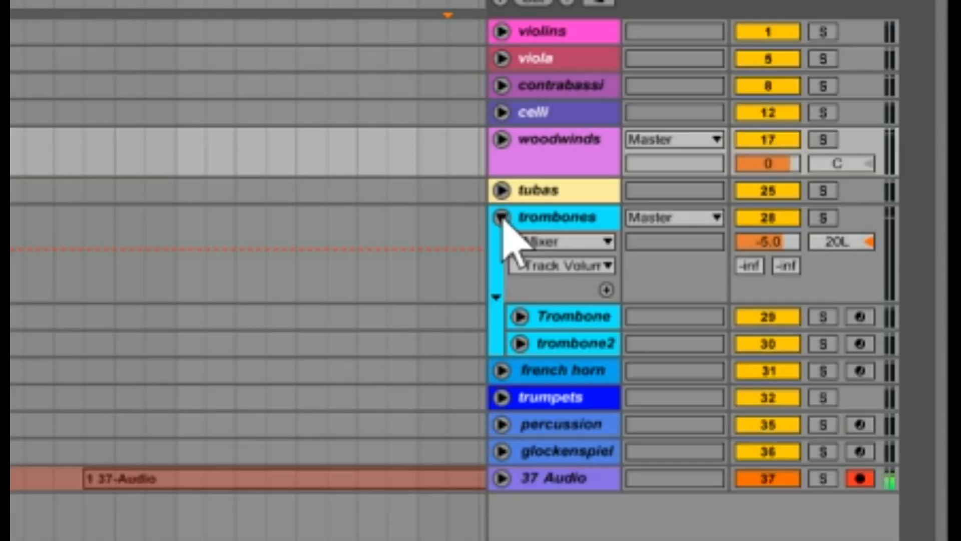
left_click(501, 216)
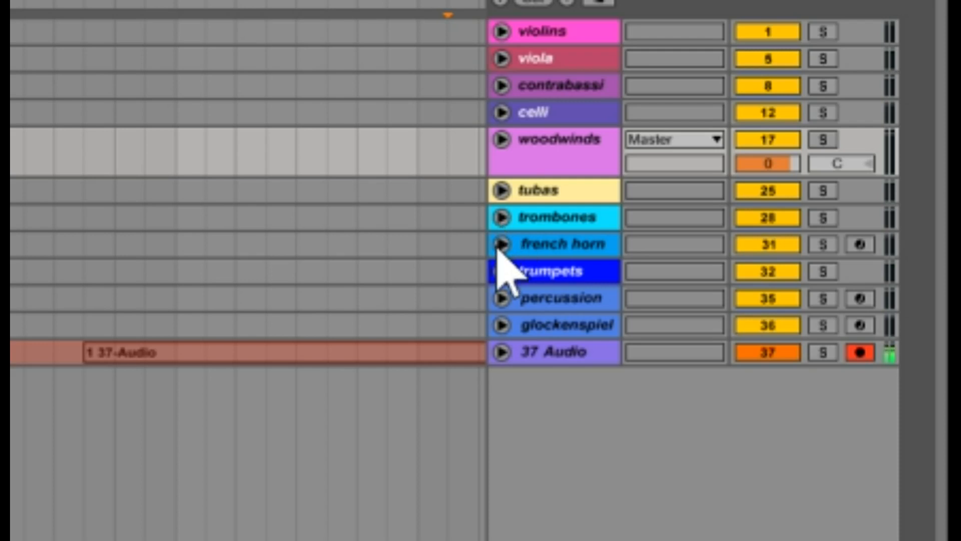
left_click(501, 244)
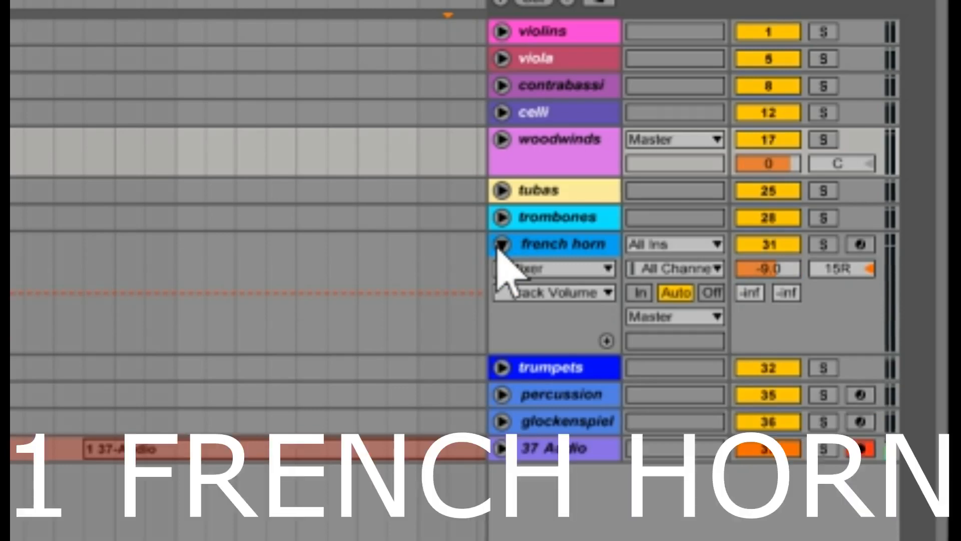
left_click(501, 244)
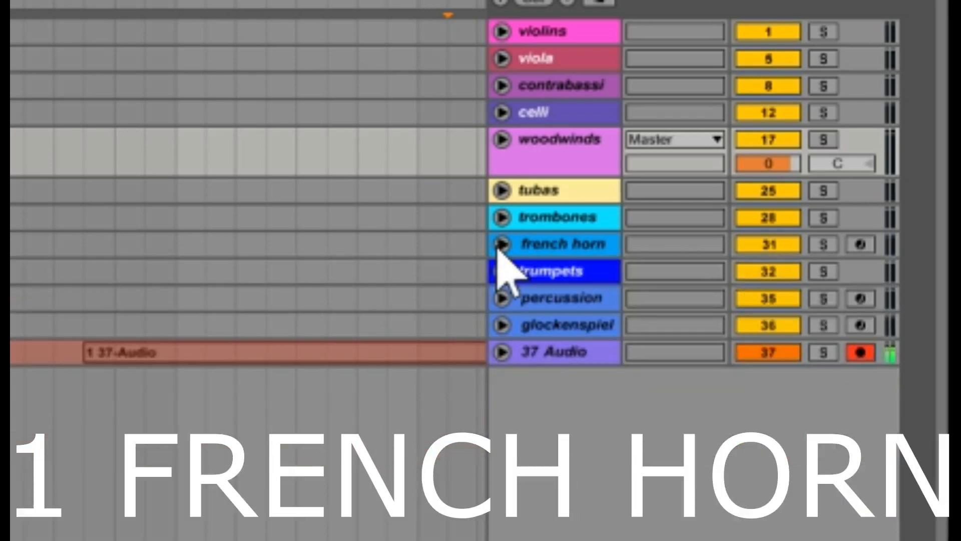
- Review the tracks in the trumpets group, selecting trumpet1, and collapse the group
left_click(502, 271)
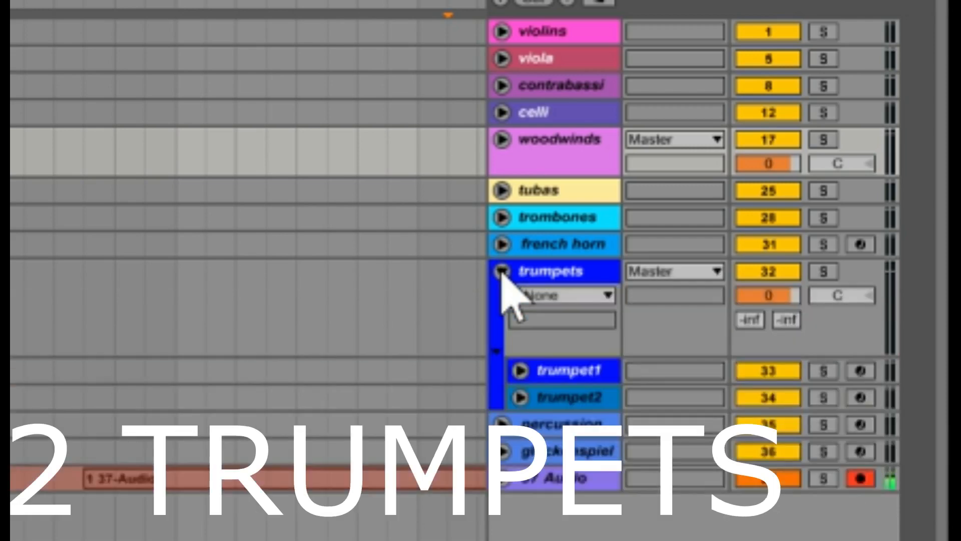
left_click(550, 370)
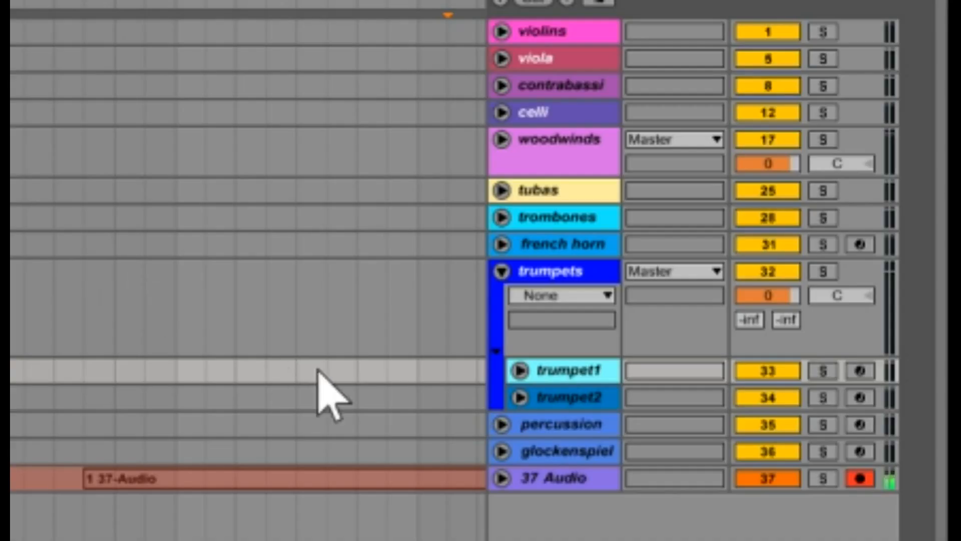
left_click(501, 271)
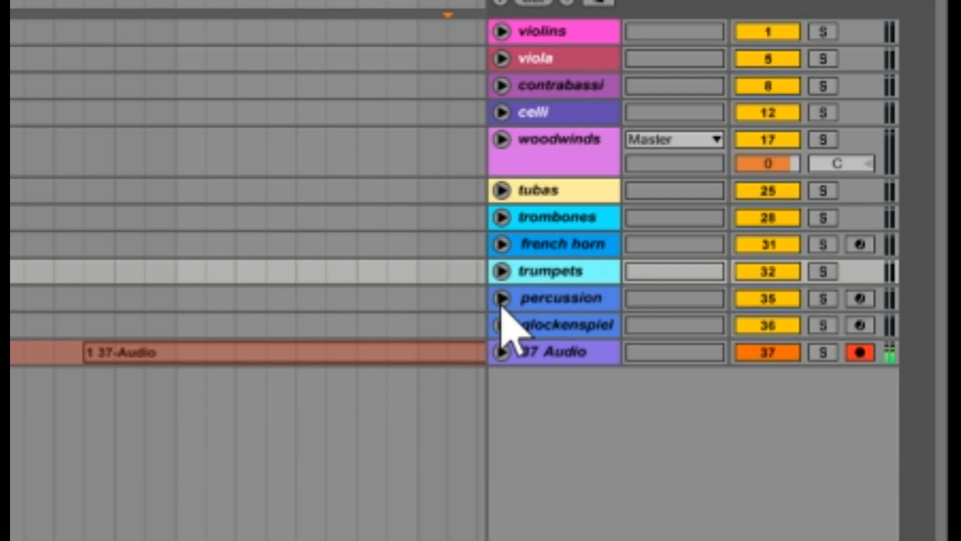
- Unfold the percussion and glockenspiel tracks one after the other to review them, folding each again
left_click(501, 298)
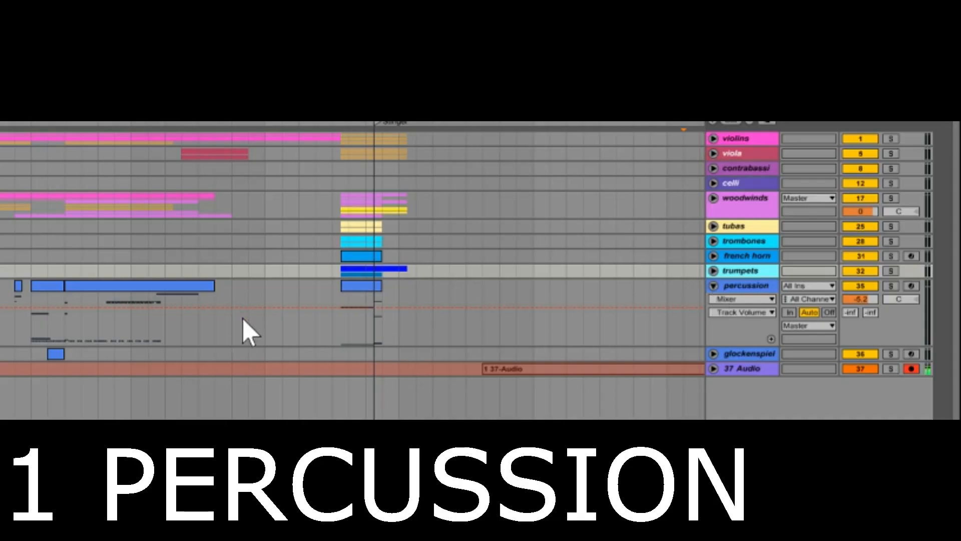
left_click(714, 285)
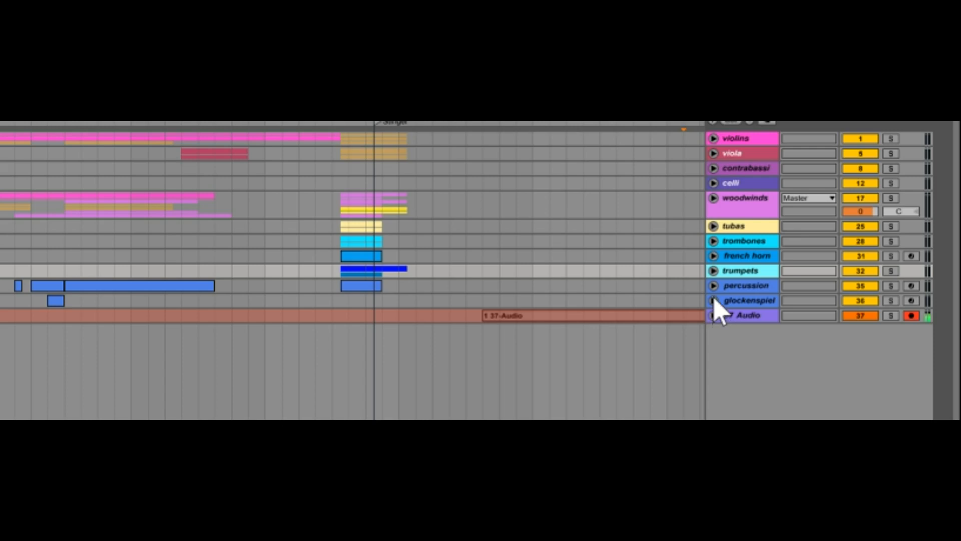
left_click(713, 301)
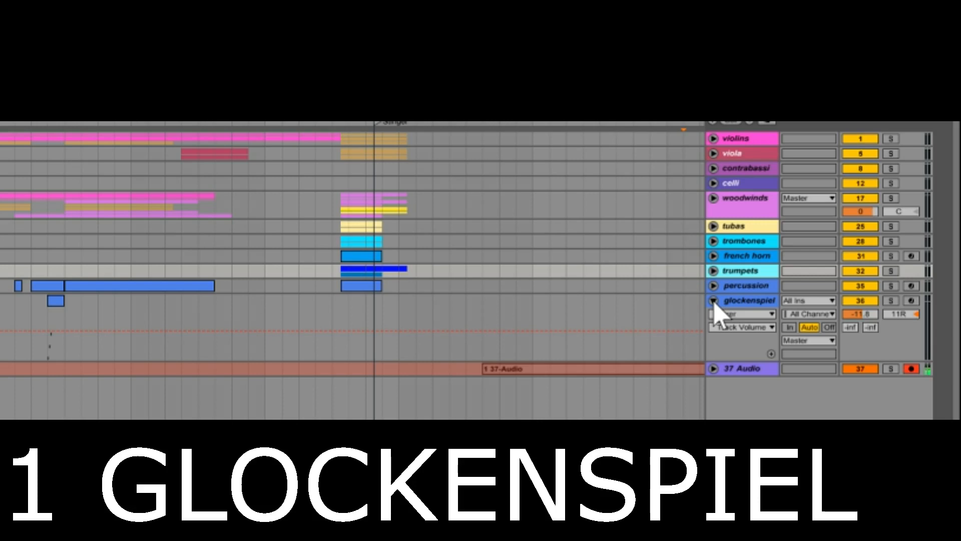
left_click(713, 300)
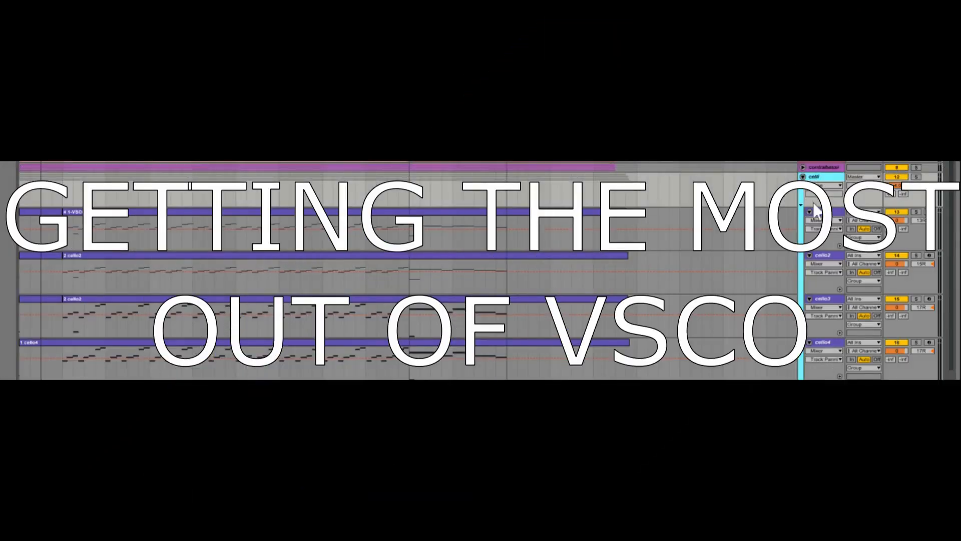
- Examine the MIDI notes of the cello1, cello2 and cello3 clips up close, comparing their timing and velocities
left_click(833, 218)
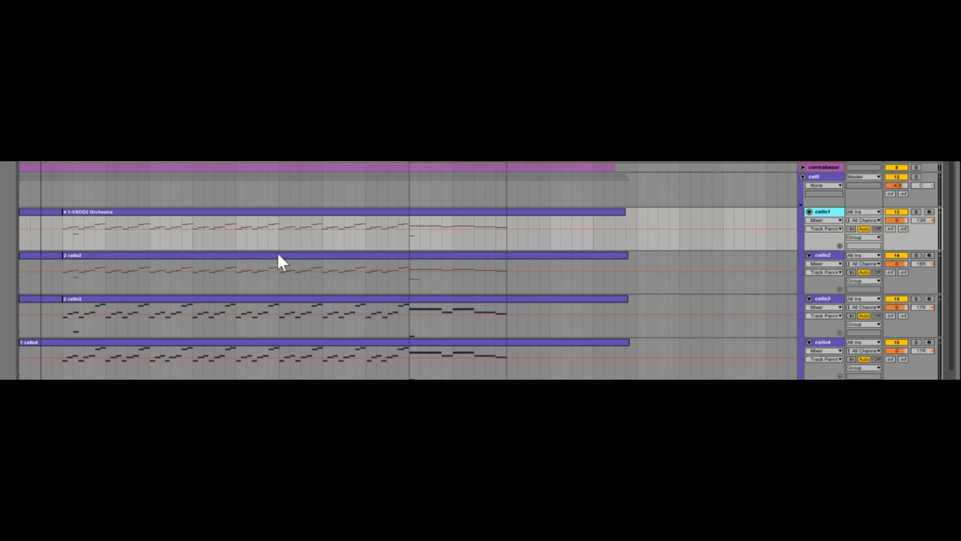
double_click(79, 210)
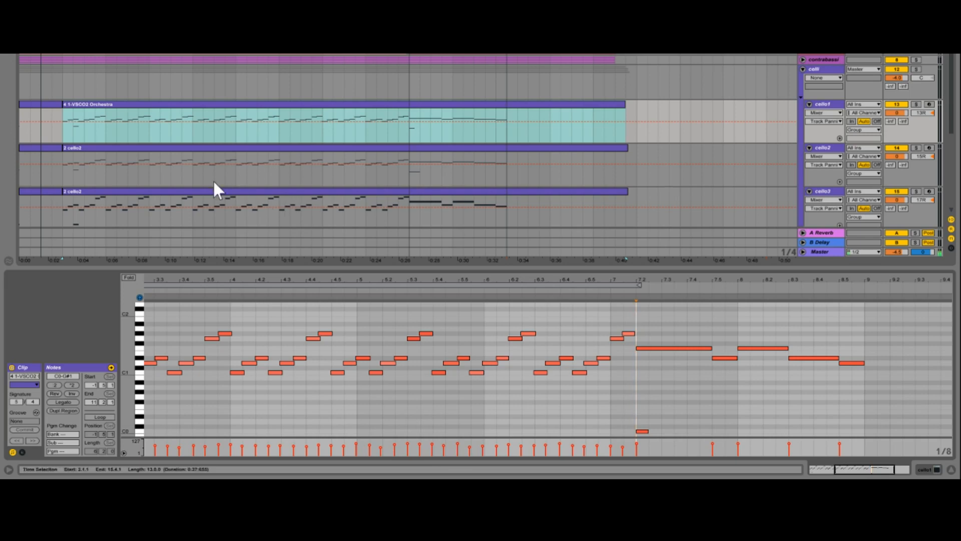
left_click(157, 148)
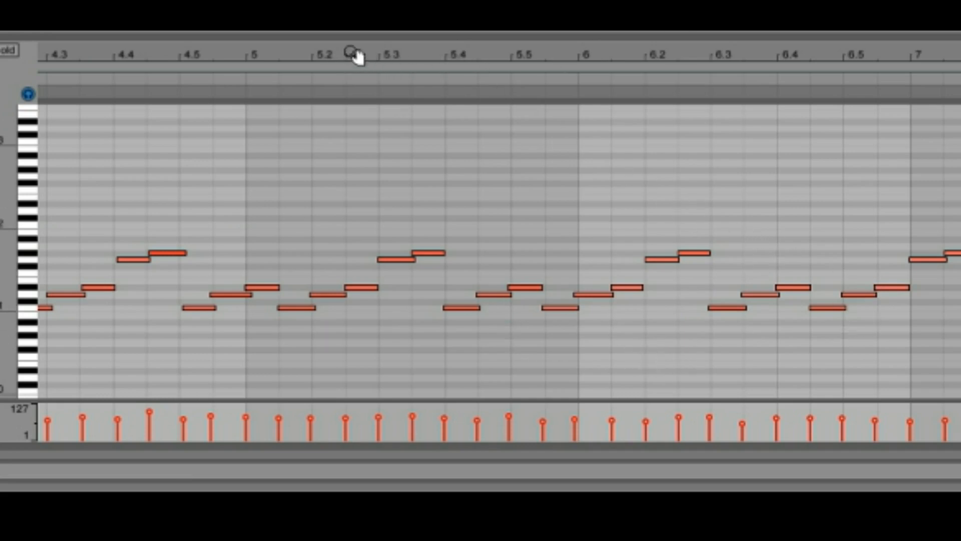
left_click_drag(353, 54, 353, 128)
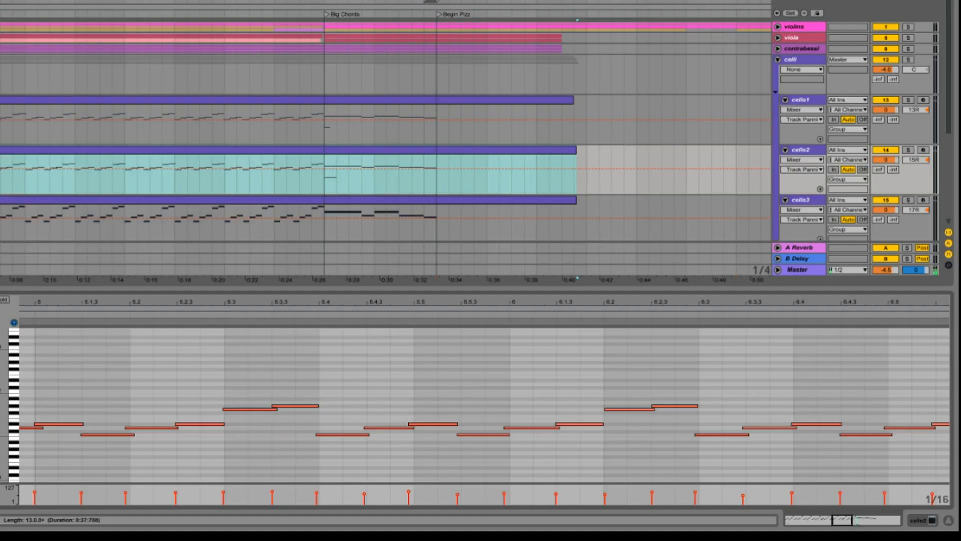
left_click_drag(826, 519, 795, 519)
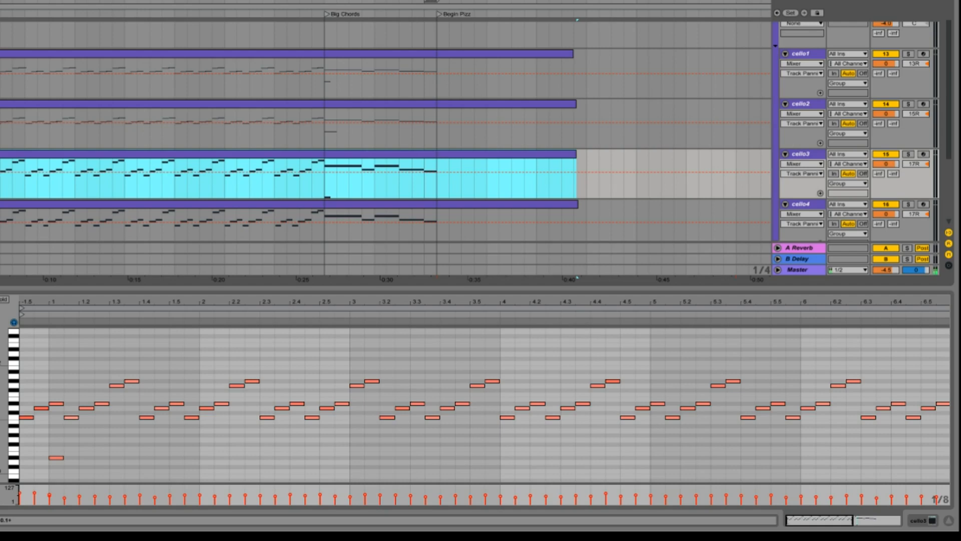
- Open the cello4 clip and lower the cello4 track's volume to -1.0
left_click(289, 204)
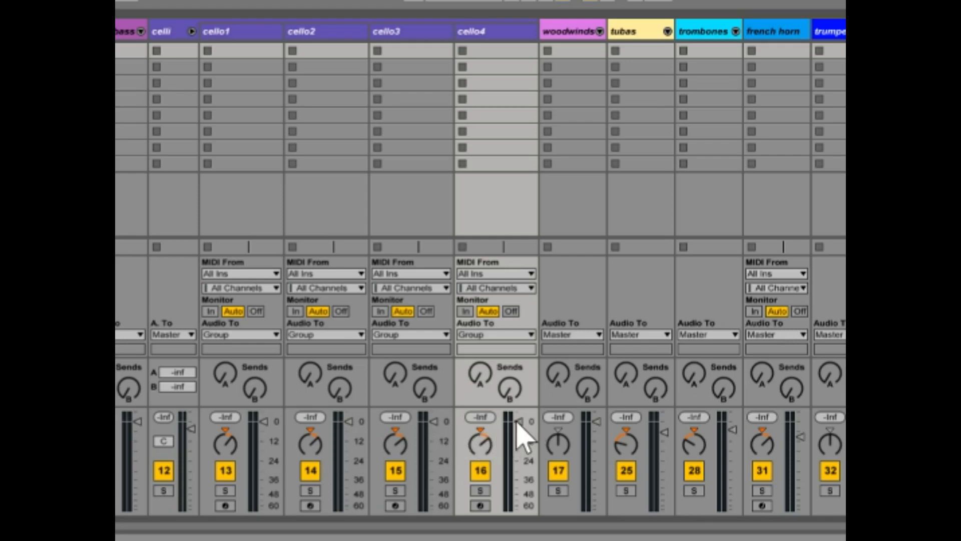
mouse_move(517, 421)
left_mouse_down()
mouse_move(517, 436)
mouse_move(517, 423)
left_mouse_up()
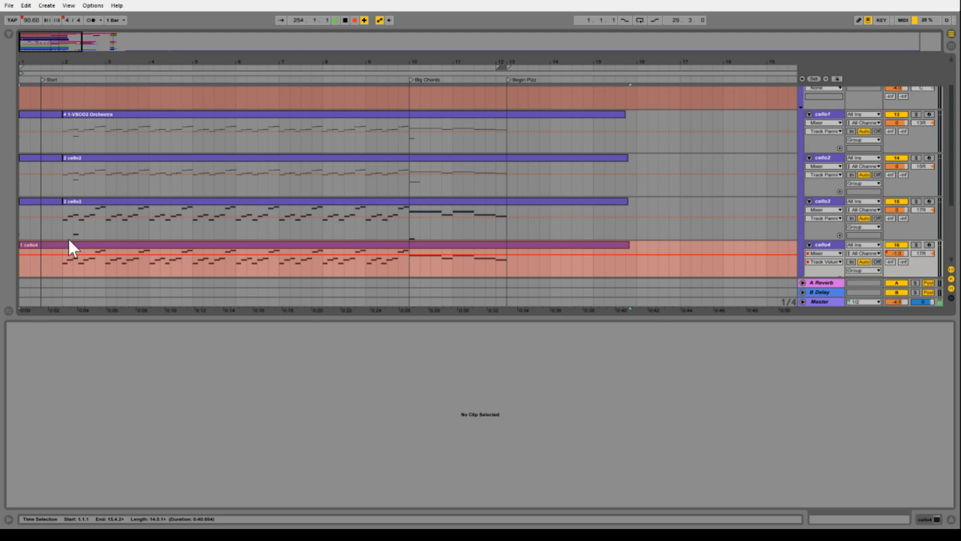
- Compare the note lengths and overlaps in the cello3 and cello1 clips, and select the cello2 clip
left_click(121, 198)
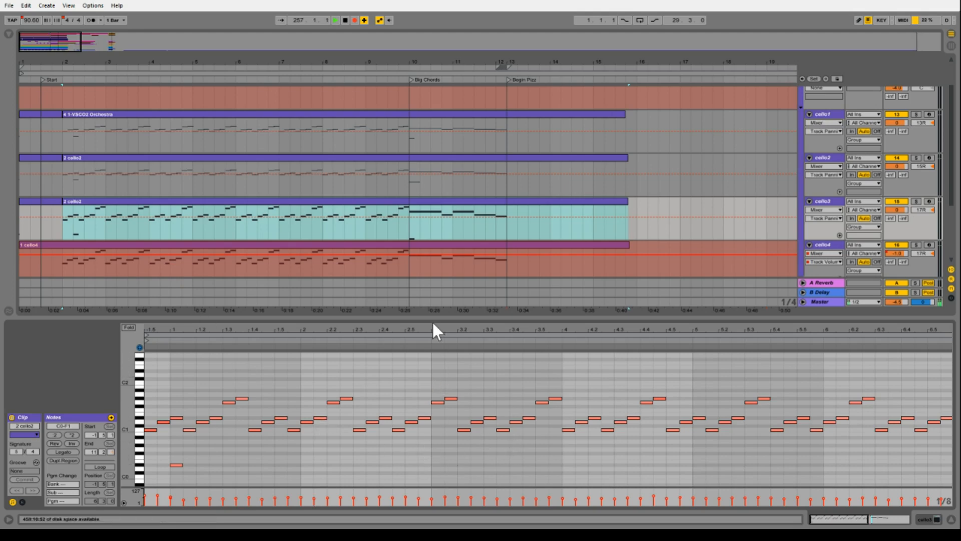
left_click_drag(433, 327, 431, 366)
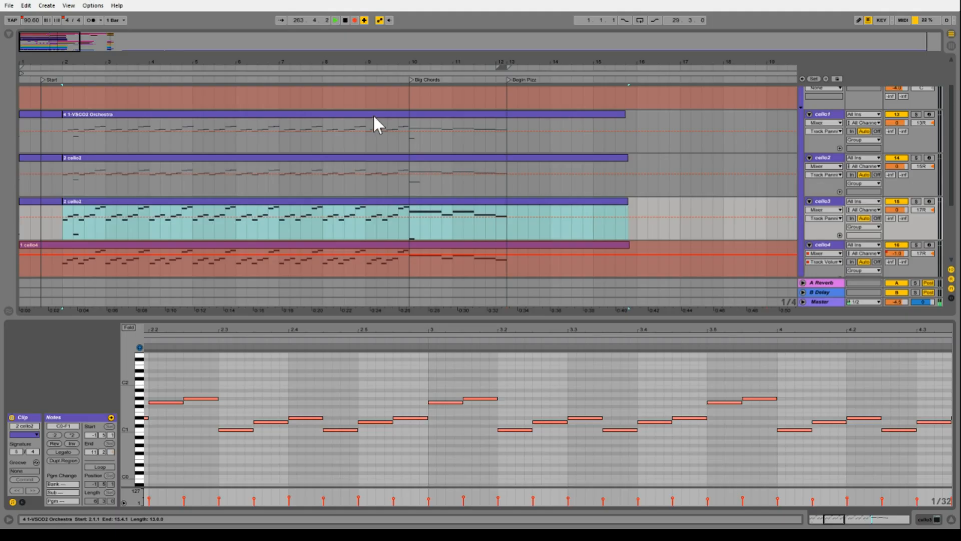
left_click(373, 111)
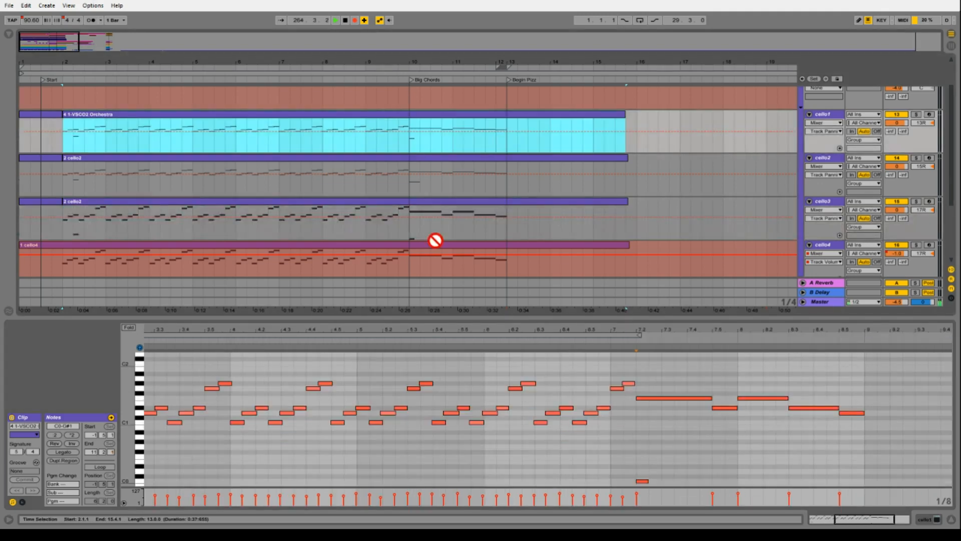
left_click_drag(435, 330, 435, 383)
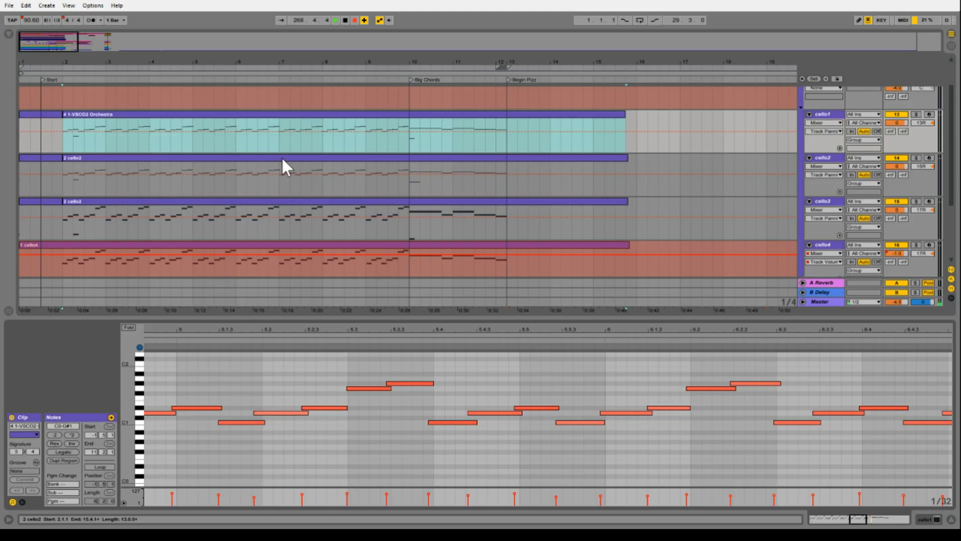
left_click(281, 159)
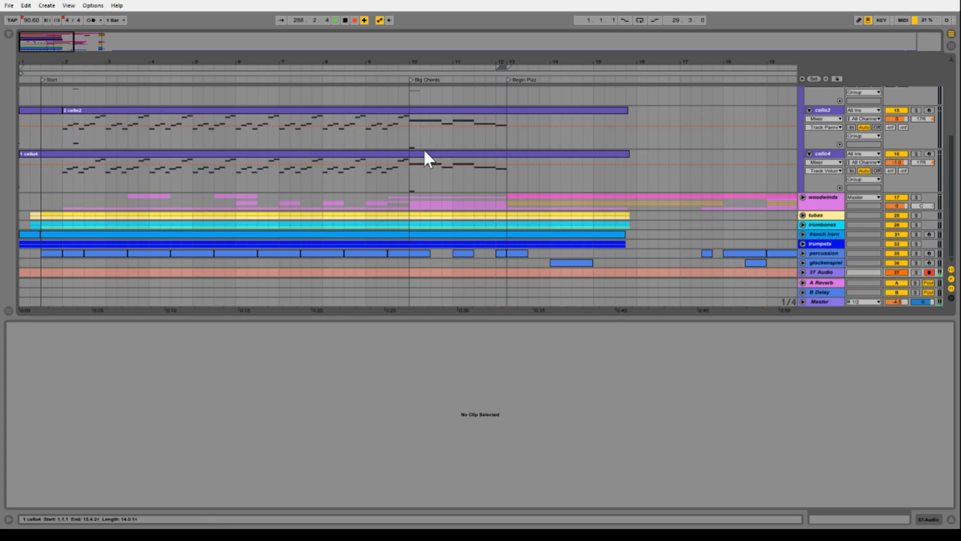
- Open the cello4 clip and examine the start times and overlaps of its notes around bar 5
left_click(424, 152)
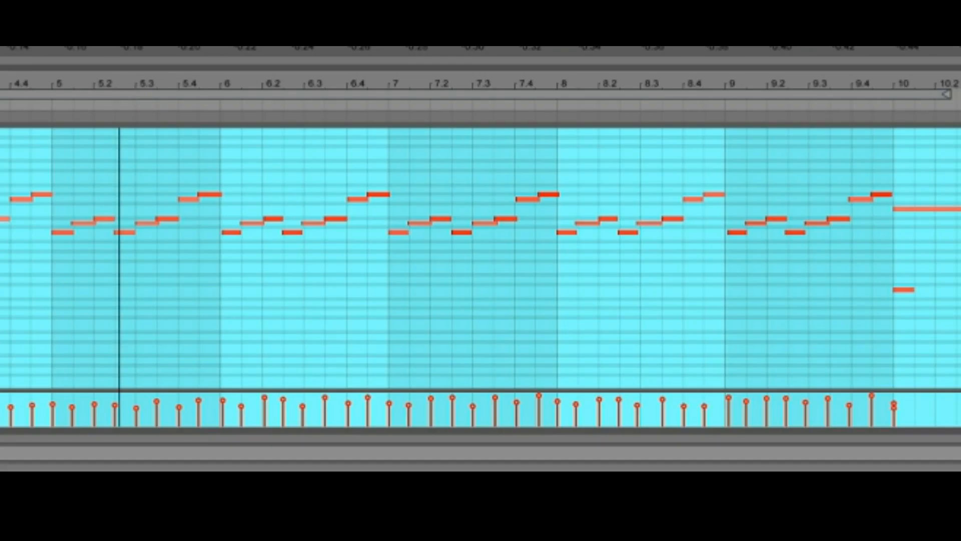
left_click_drag(119, 83, 119, 131)
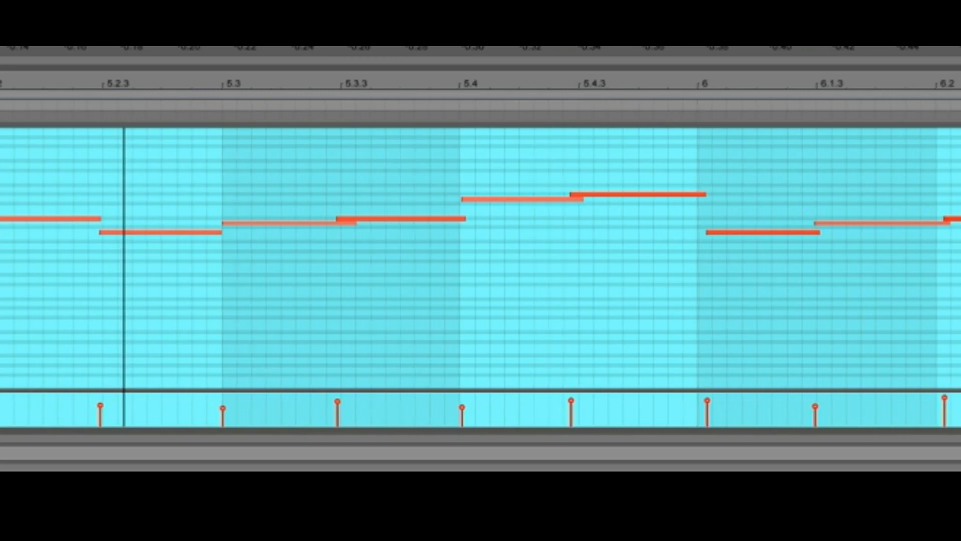
left_click(692, 245)
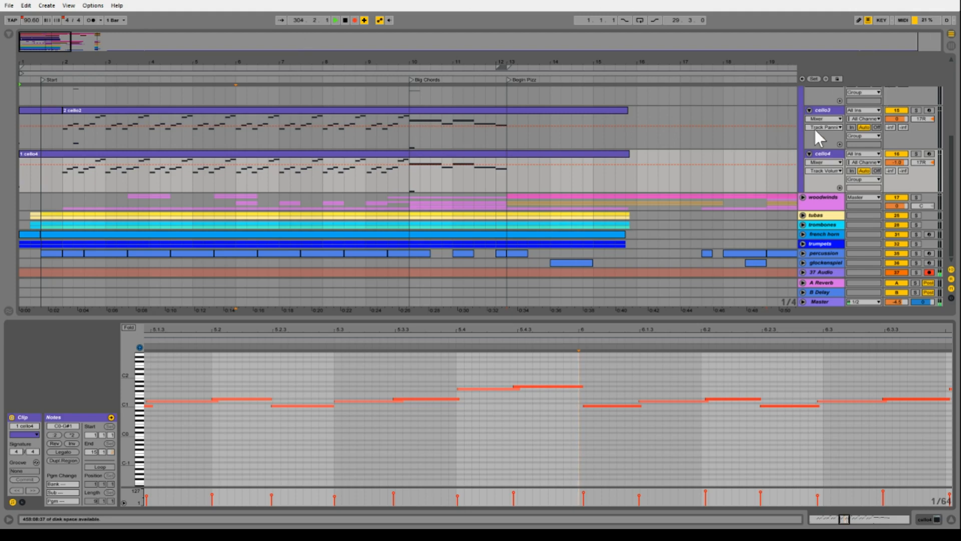
- Collapse the celli group, expand the tubas group, and unfold its tuba1 and tuba2 tracks
scroll(814, 127, "up", 5)
scroll(814, 127, "up", 2)
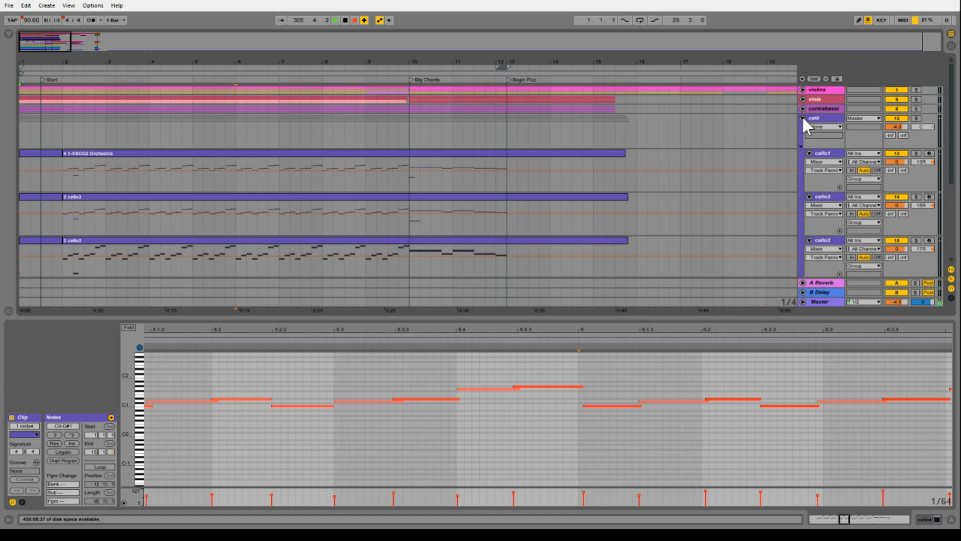
left_click(803, 118)
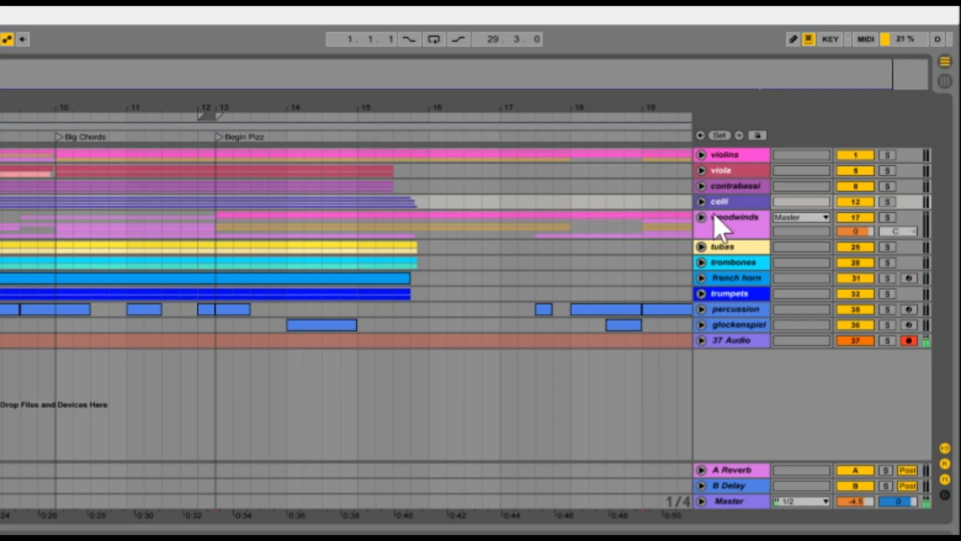
left_click(702, 248)
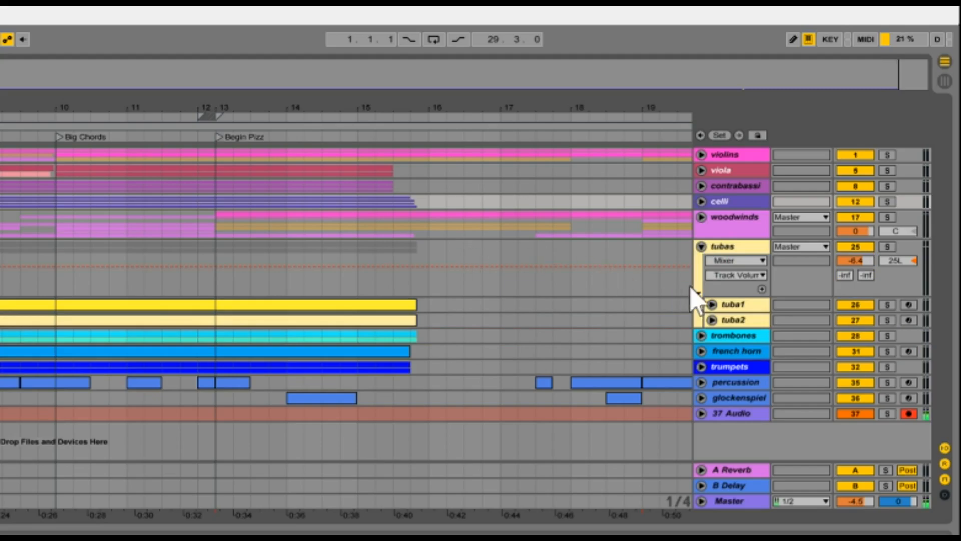
left_click(712, 304)
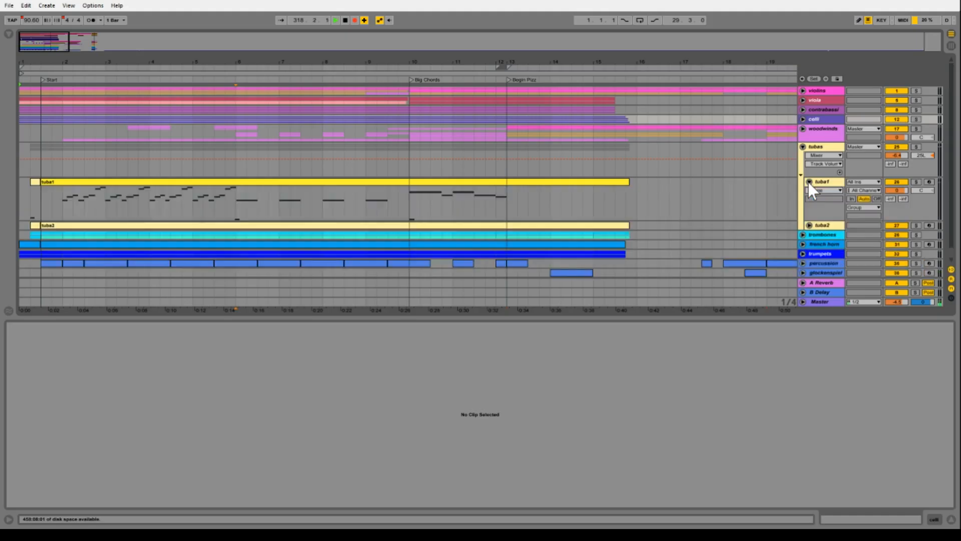
left_click(809, 226)
- Examine the notes and velocities in the tuba2 and tuba1 clips, inspecting tuba1 up close from its beginning
left_click(167, 228)
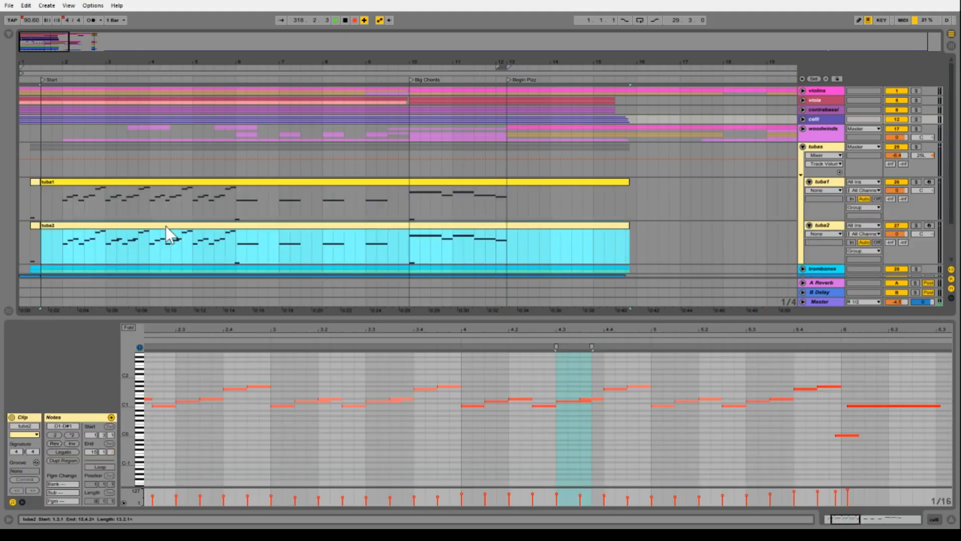
left_click(171, 183)
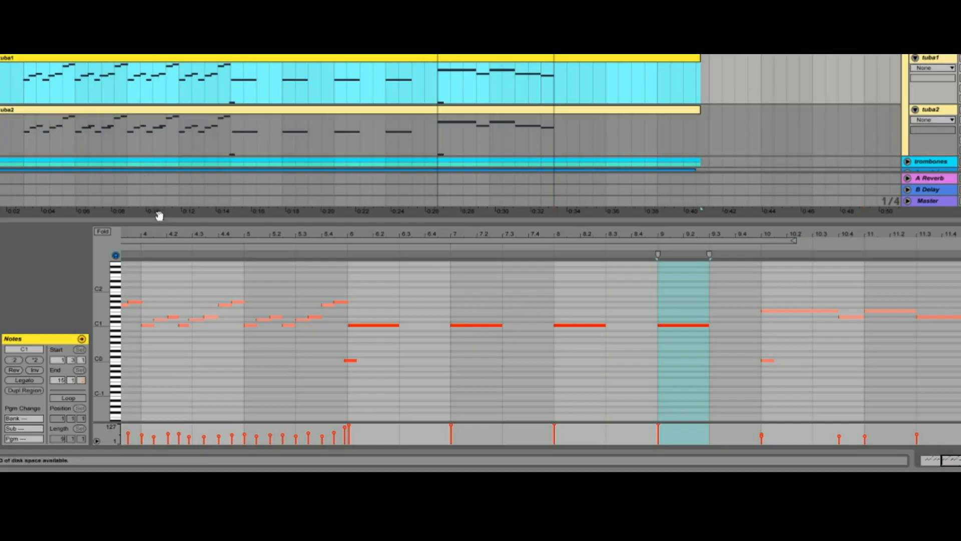
left_click_drag(161, 234, 160, 251)
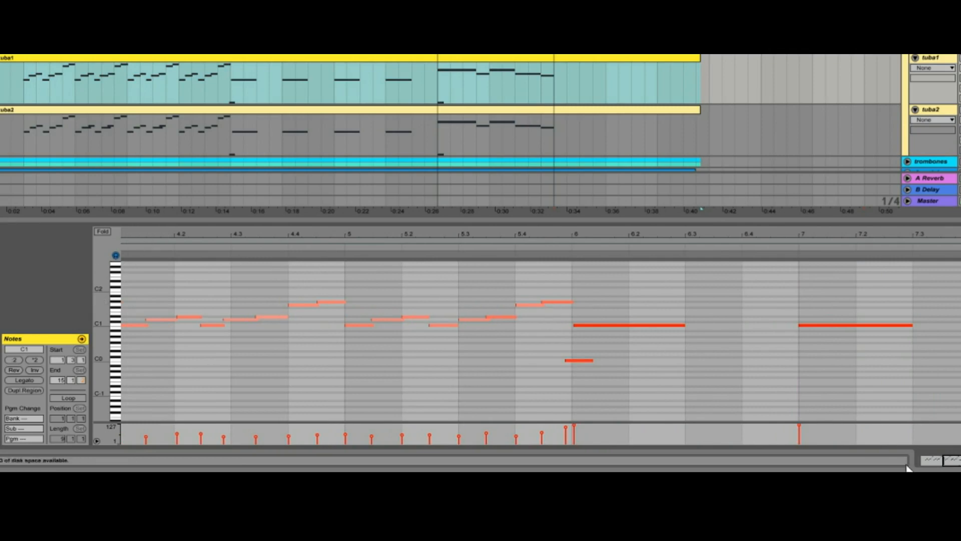
left_click(932, 460)
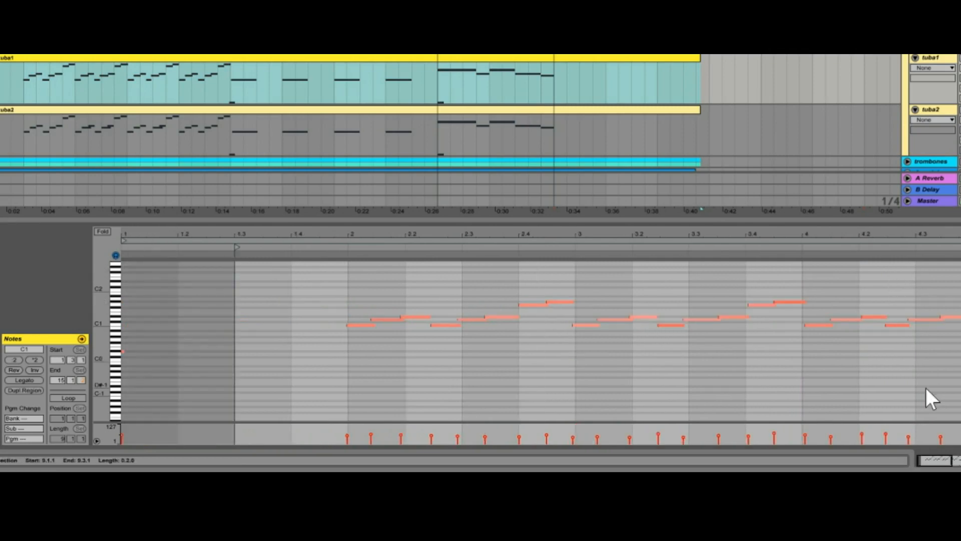
left_click(336, 59)
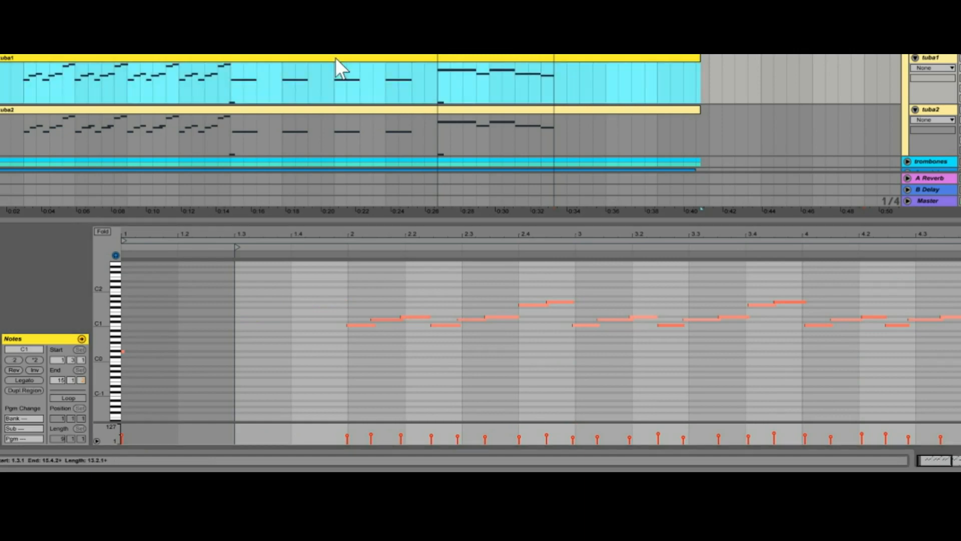
- Compare the opening notes and velocities of the tuba2 and tuba1 clips, switching between them from bar 1
left_click(344, 118)
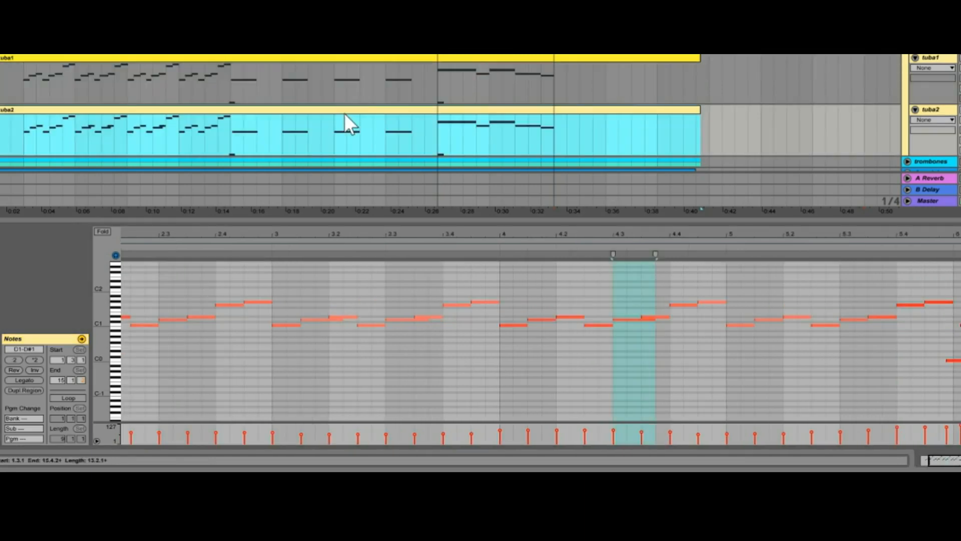
left_click(928, 461)
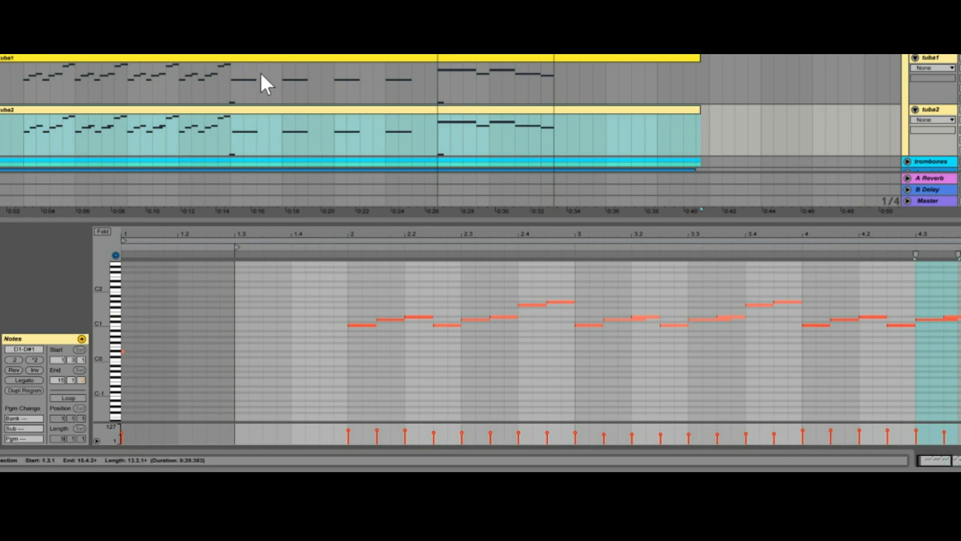
left_click(259, 57)
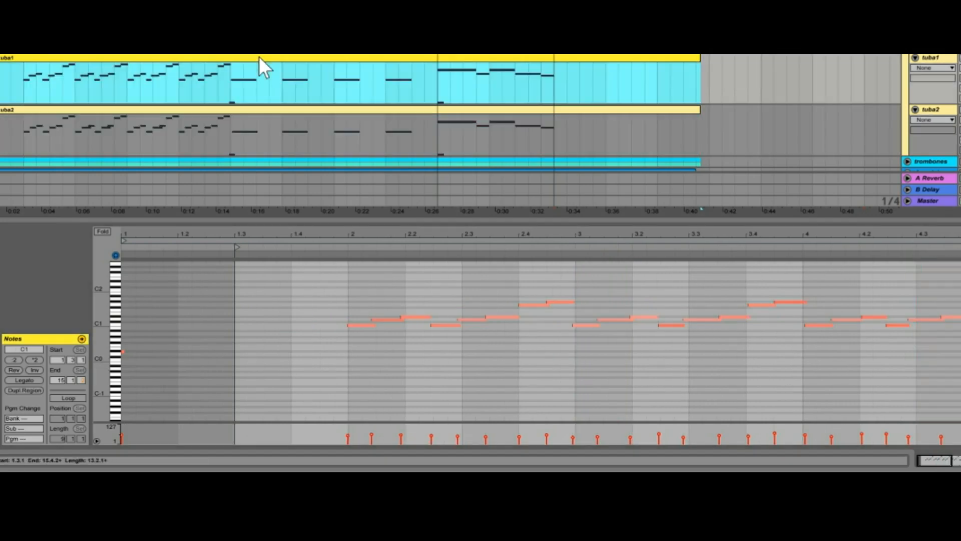
left_click(256, 106)
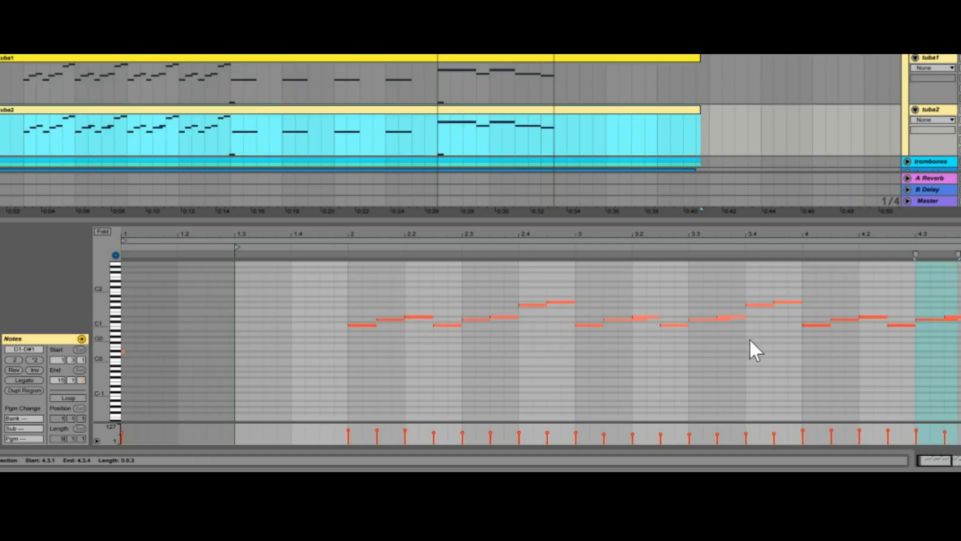
left_click(182, 63)
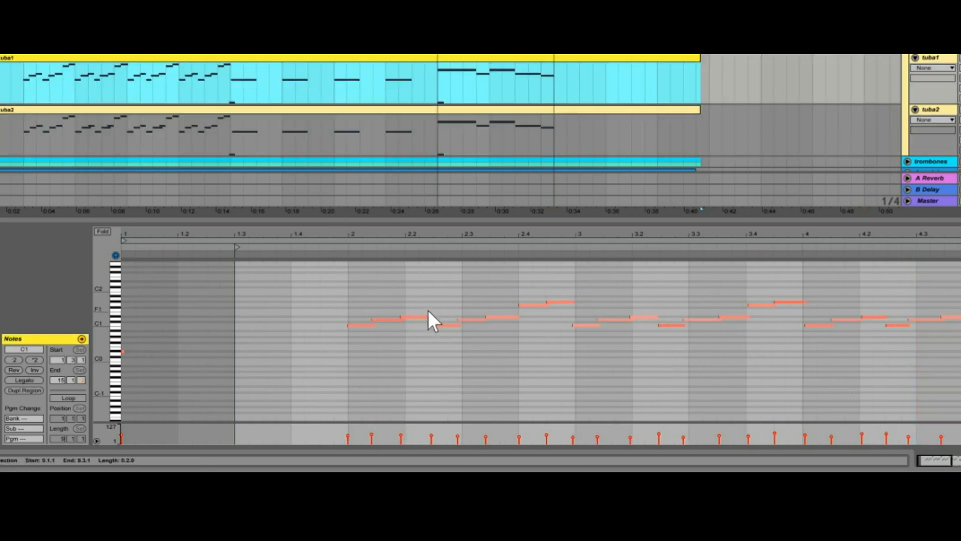
left_click(431, 336)
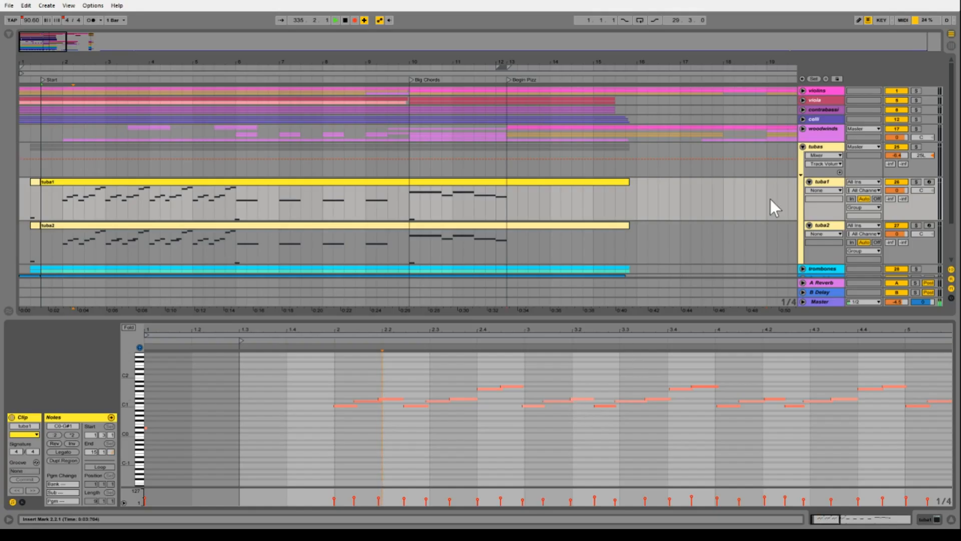
- Collapse the tubas group, and look briefly inside the trombones group and the french horn track, leaving both folded
left_click(802, 147)
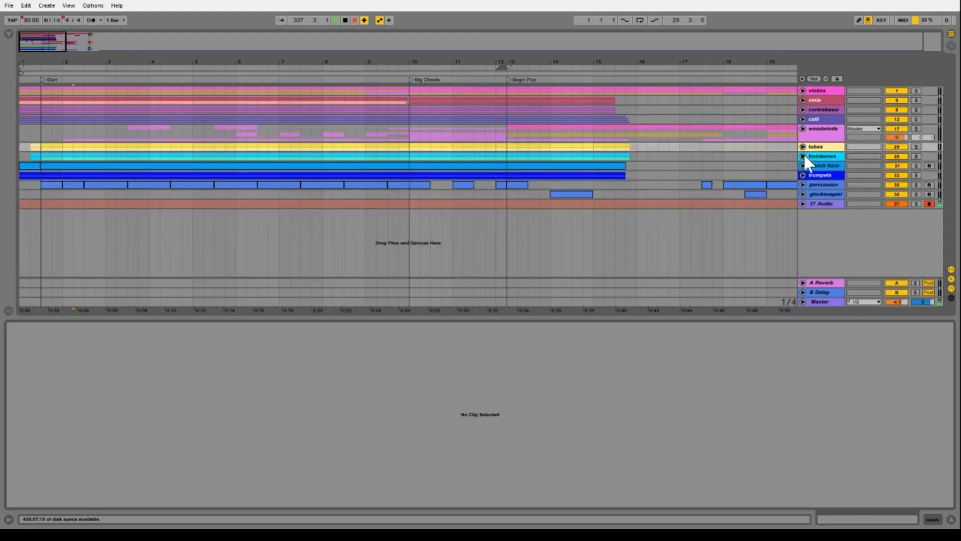
left_click(802, 156)
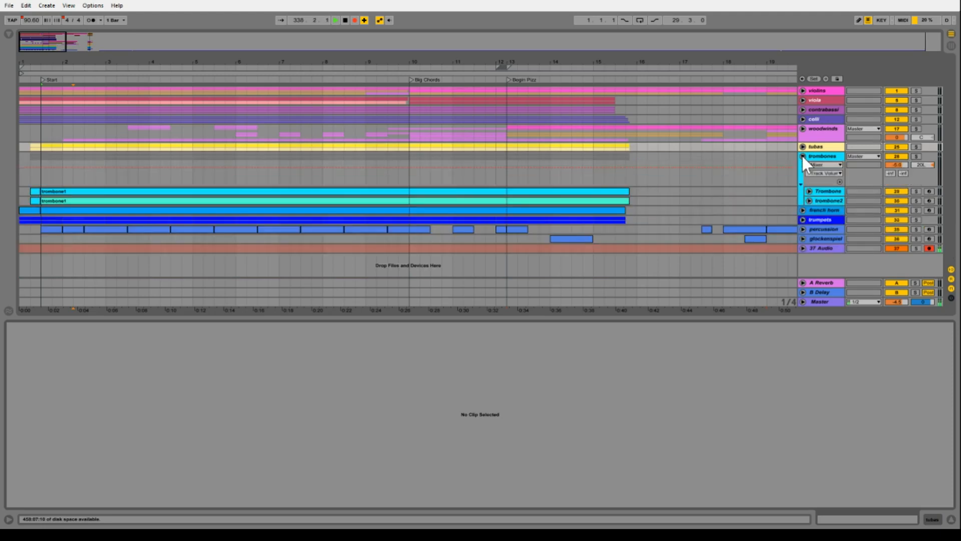
left_click(802, 156)
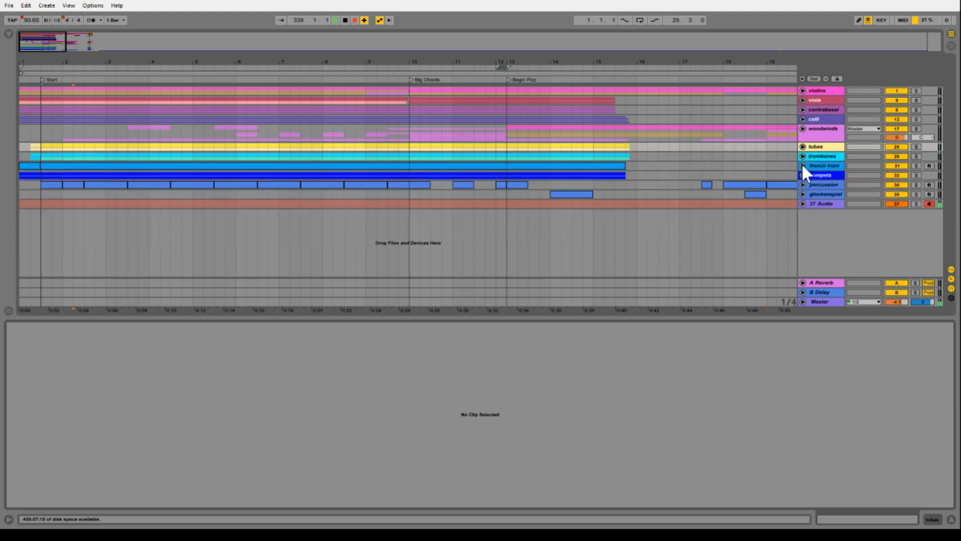
left_click(802, 164)
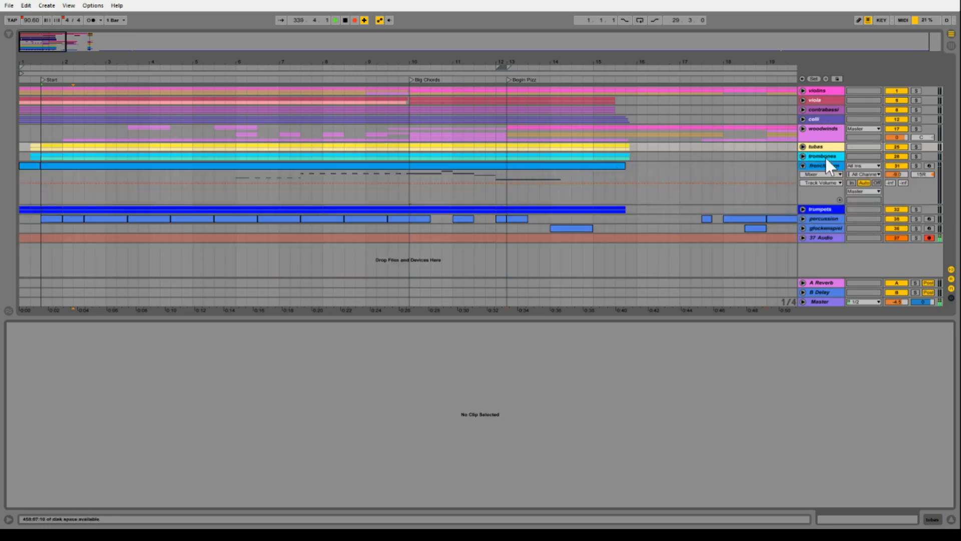
left_click(803, 166)
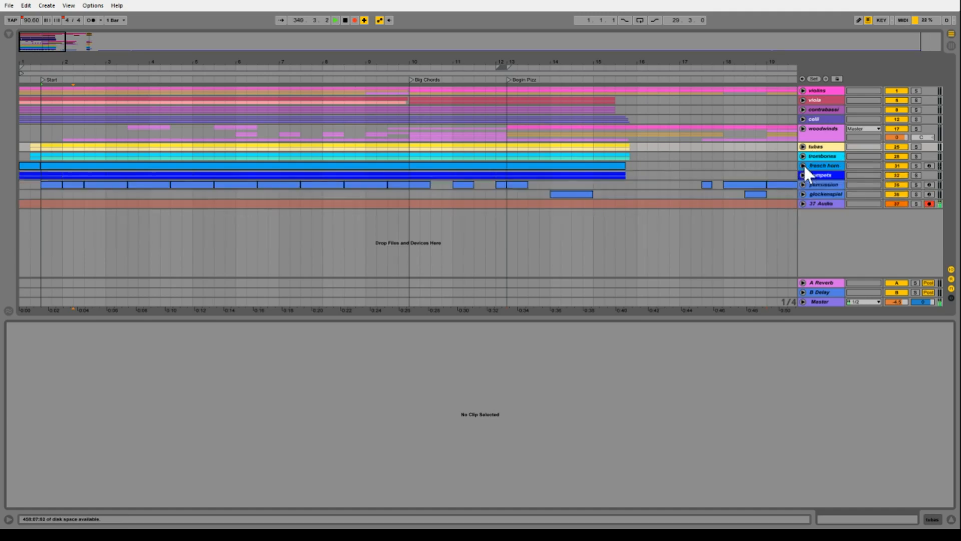
- Expand the trumpets group, unfold trumpet1 and trumpet2, and examine the notes in the trumpet2 clip
left_click(804, 174)
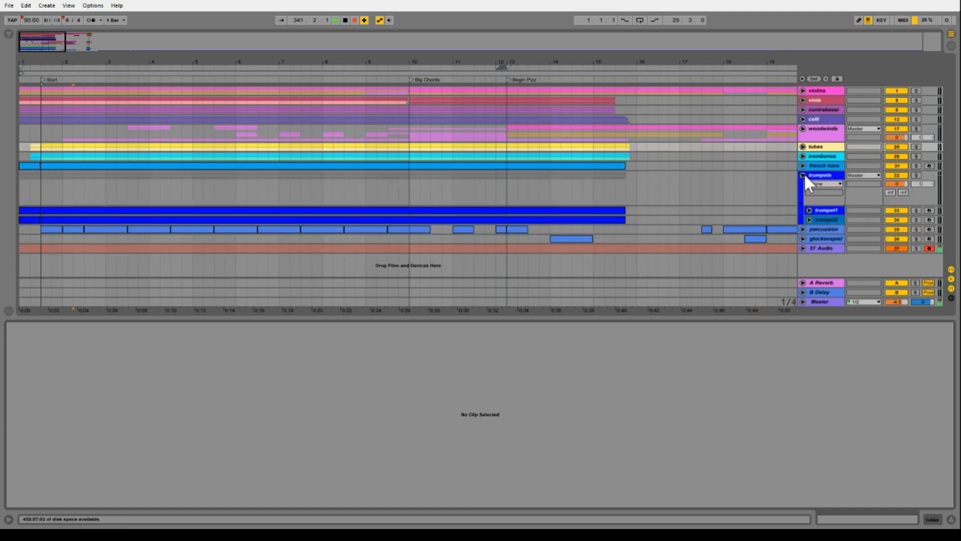
left_click(809, 210)
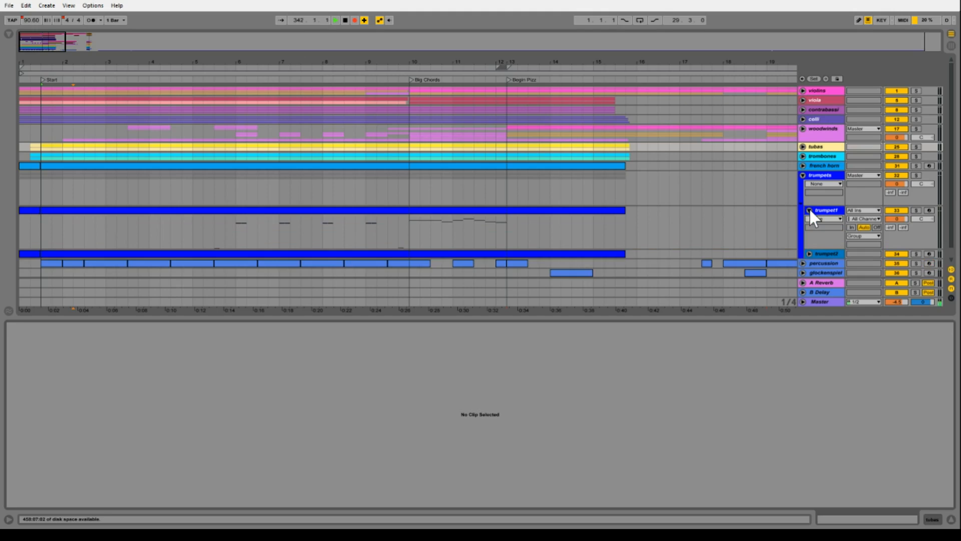
left_click(809, 254)
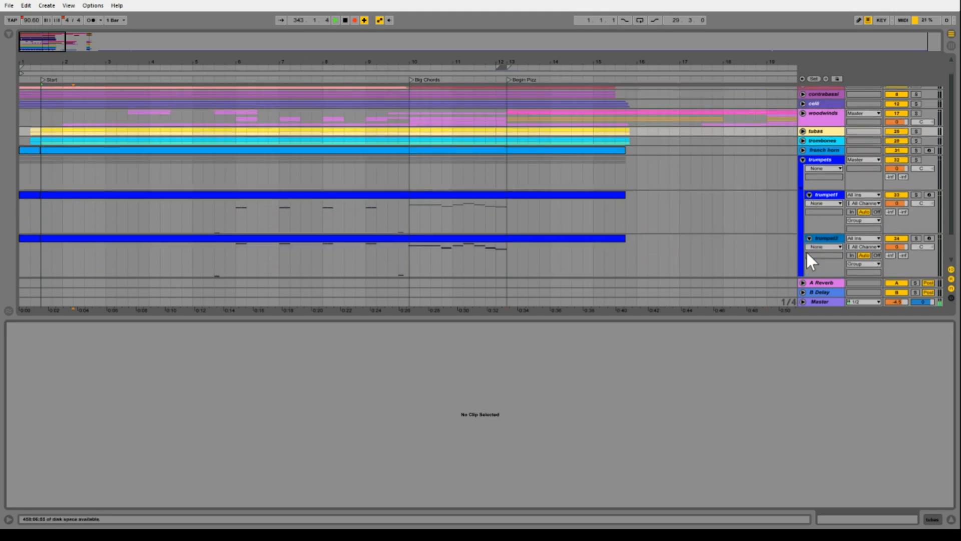
left_click(307, 242)
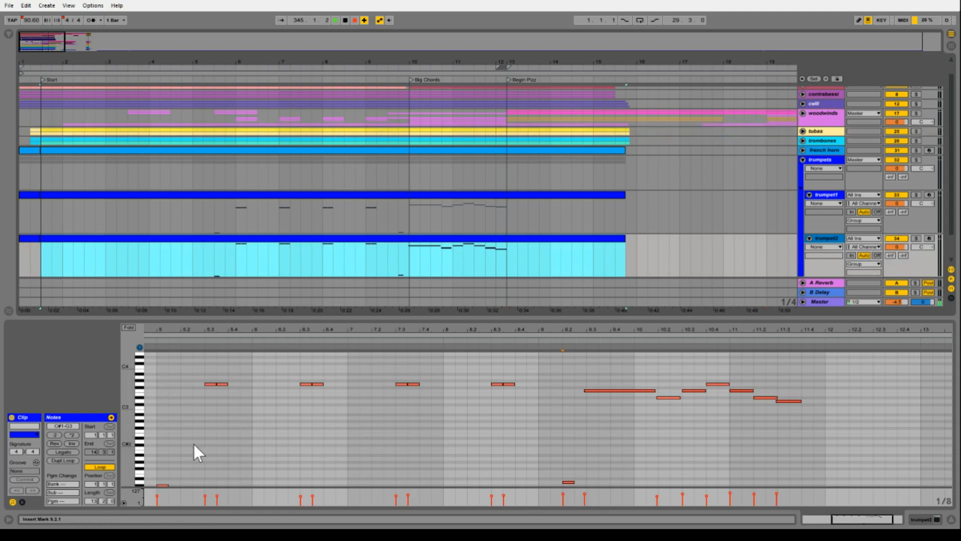
scroll(194, 444, "down", 1)
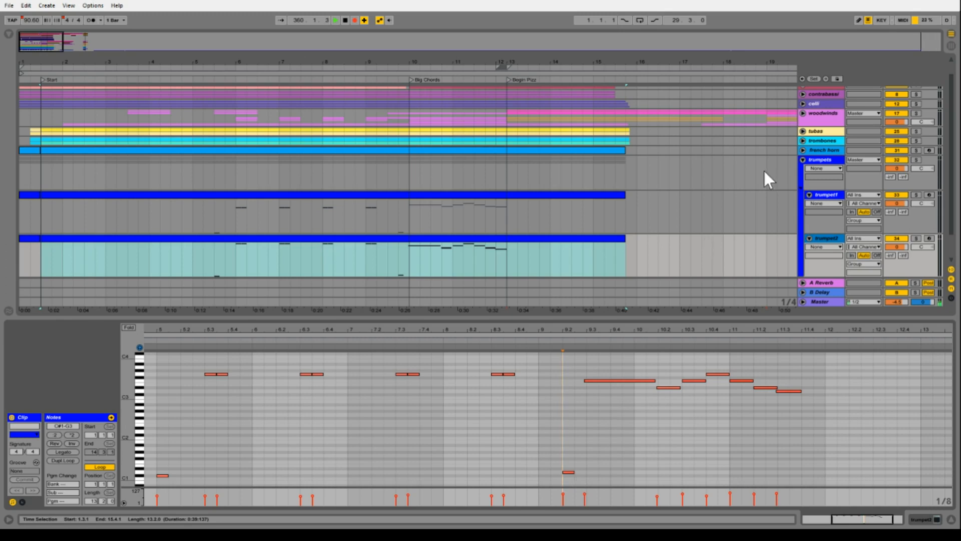
- Examine the trumpet1 clip's notes, and view the track's VSCO2 Trumpet instrument window before closing it
left_click(802, 159)
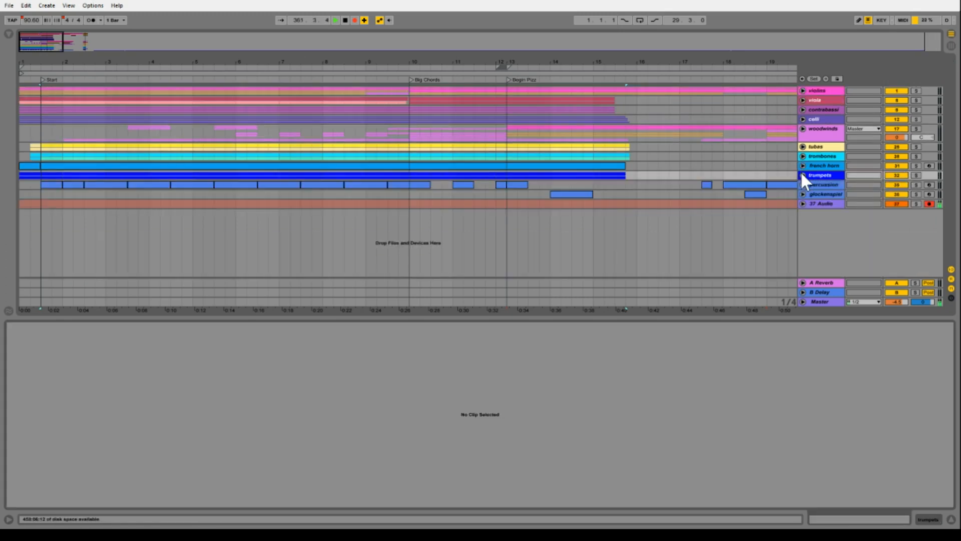
left_click(803, 175)
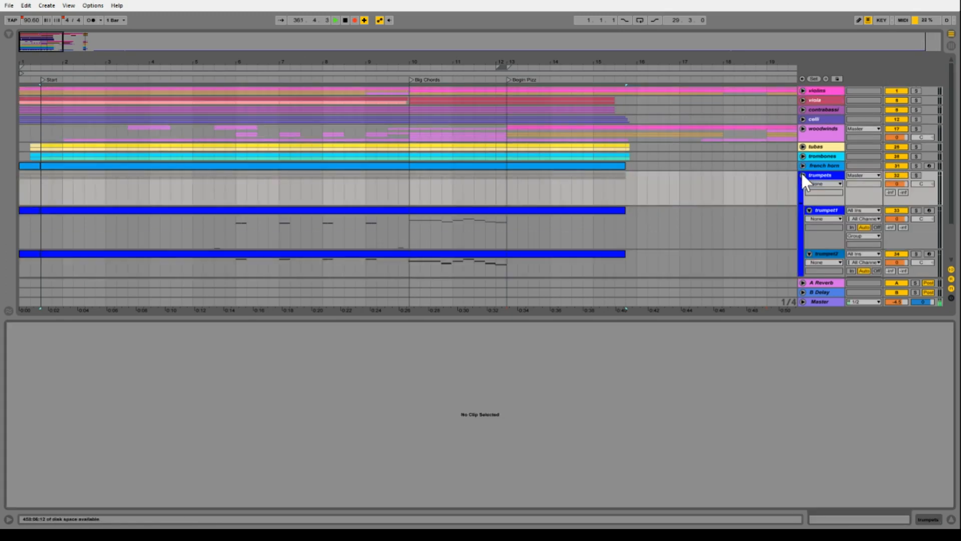
left_click(421, 211)
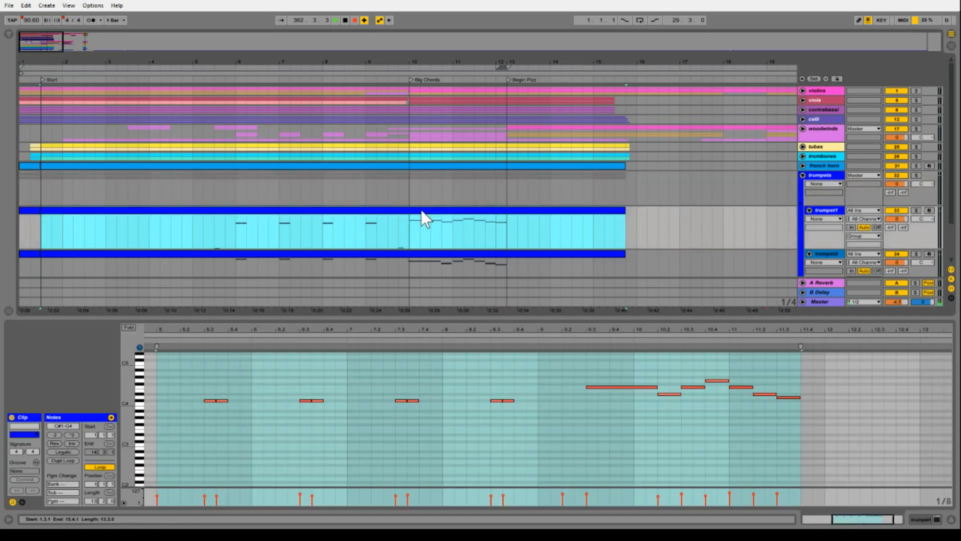
left_click(821, 210)
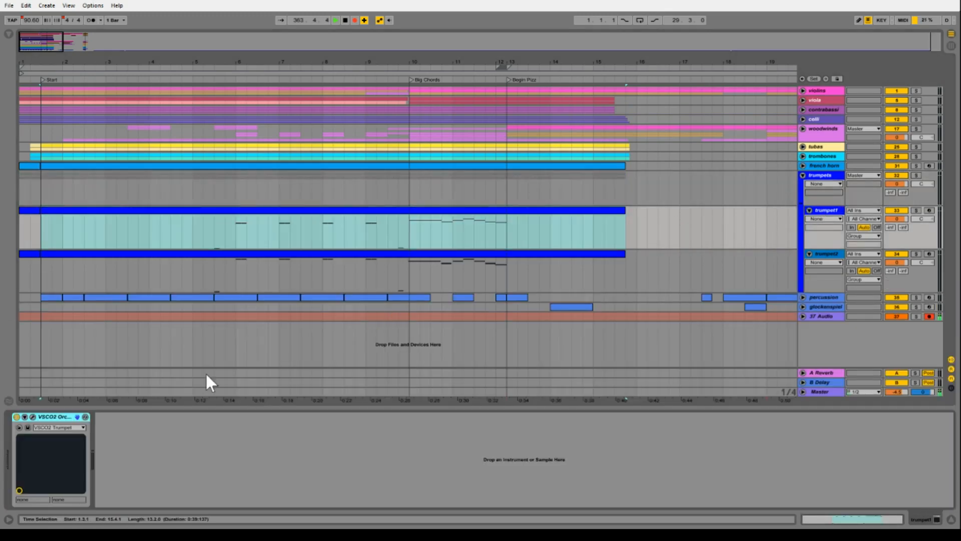
left_click(33, 417)
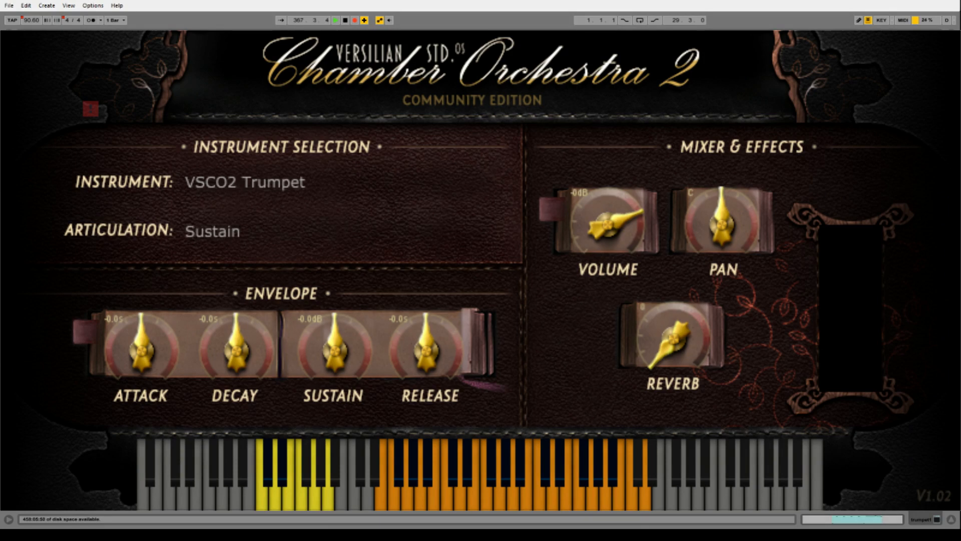
key("ctrl+alt+p")
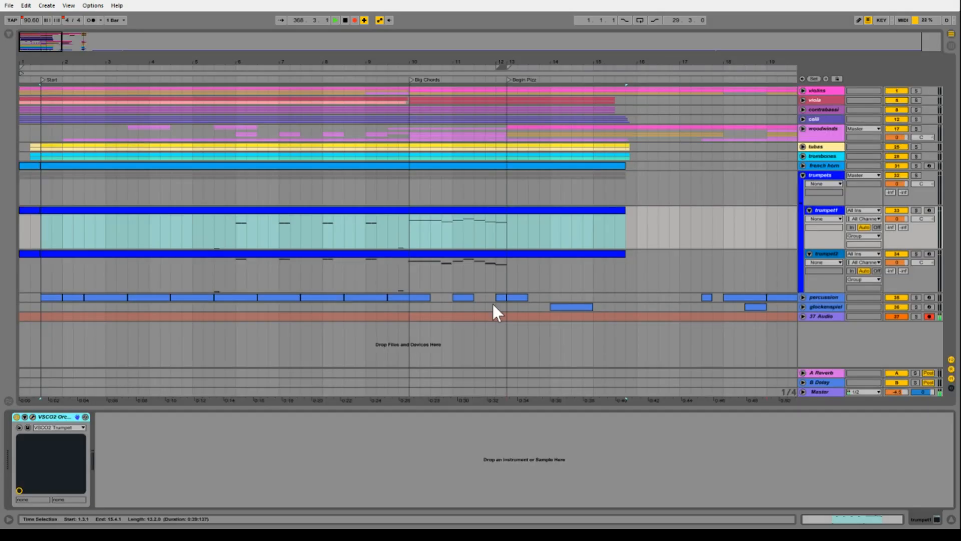
- Collapse the trumpets group, unfold the percussion track, and inspect its VSCO2 Percussion instrument
left_click(803, 174)
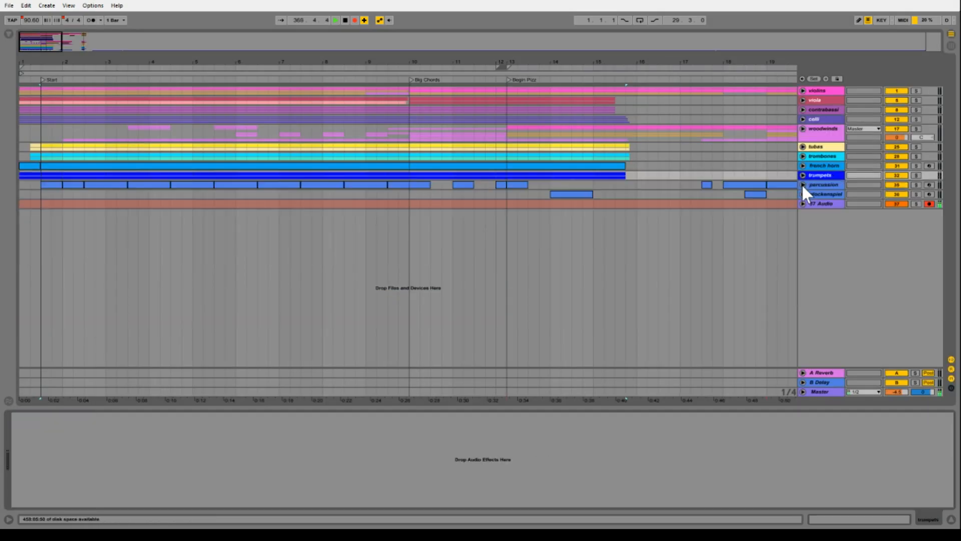
left_click(802, 185)
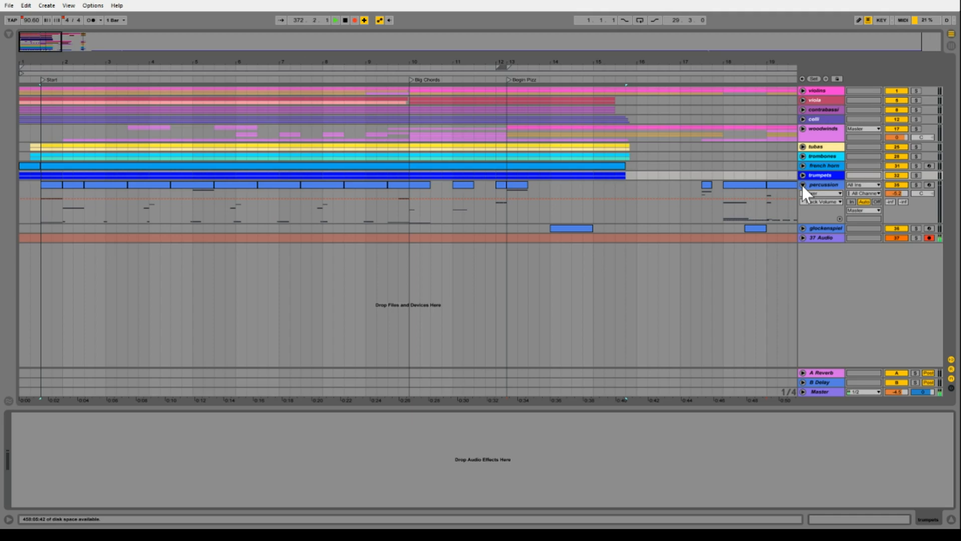
left_click(802, 185)
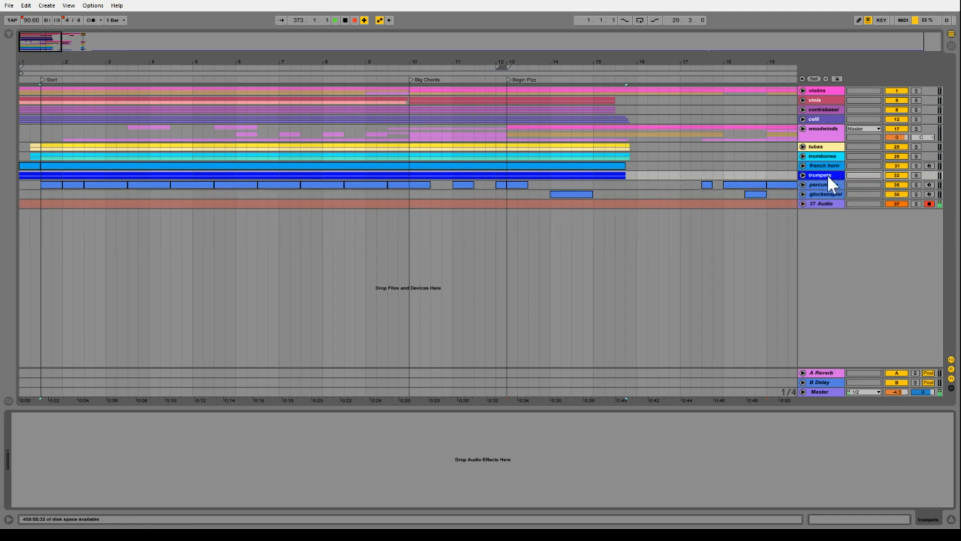
left_click(802, 184)
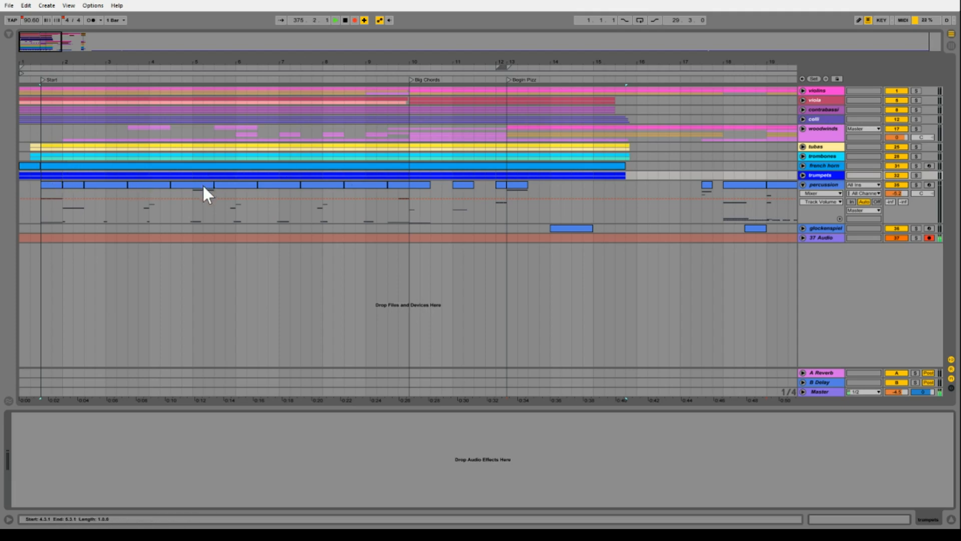
left_click(826, 183)
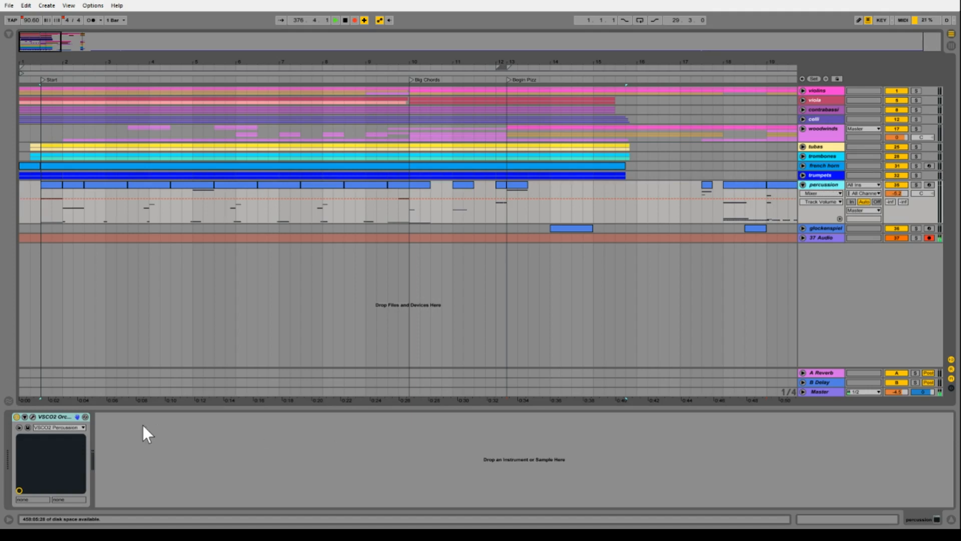
left_click(32, 417)
left_click(802, 228)
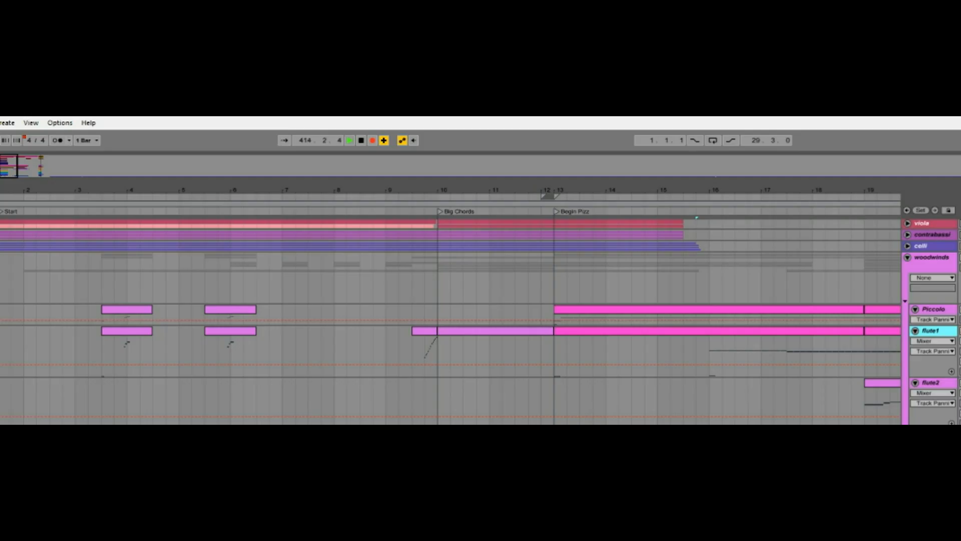
- Collapse the woodwinds group, expand the violins group, and show the arrangement's ending around the Stinger marker
left_click(908, 257)
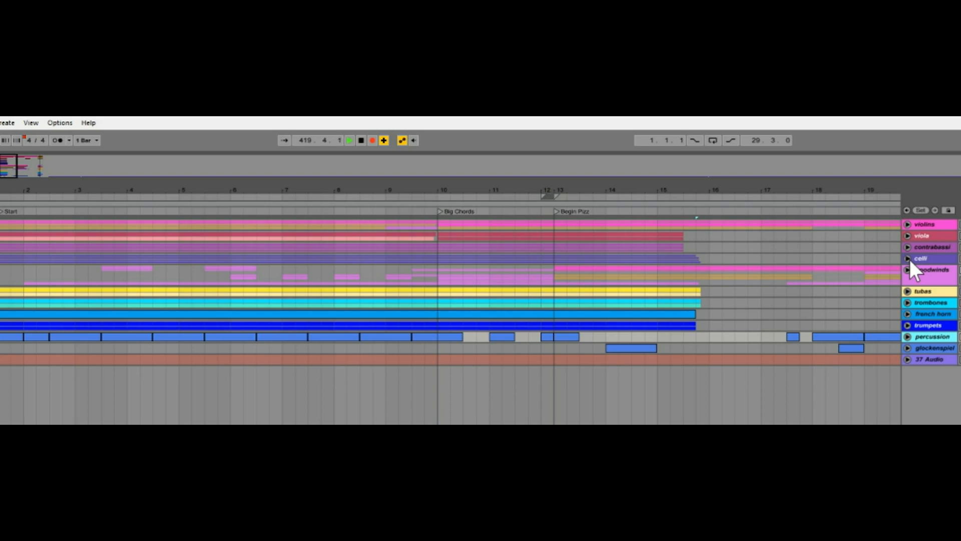
left_click(907, 225)
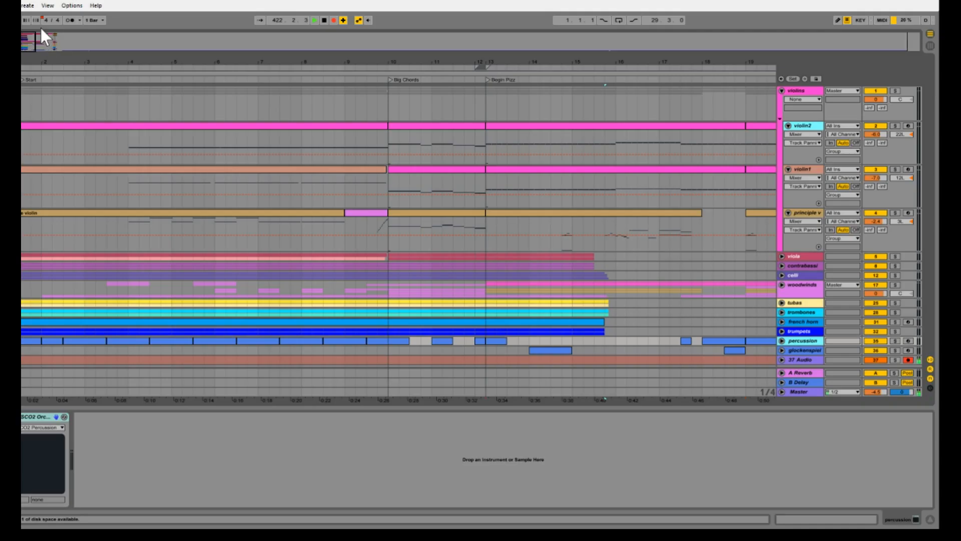
left_click(48, 39)
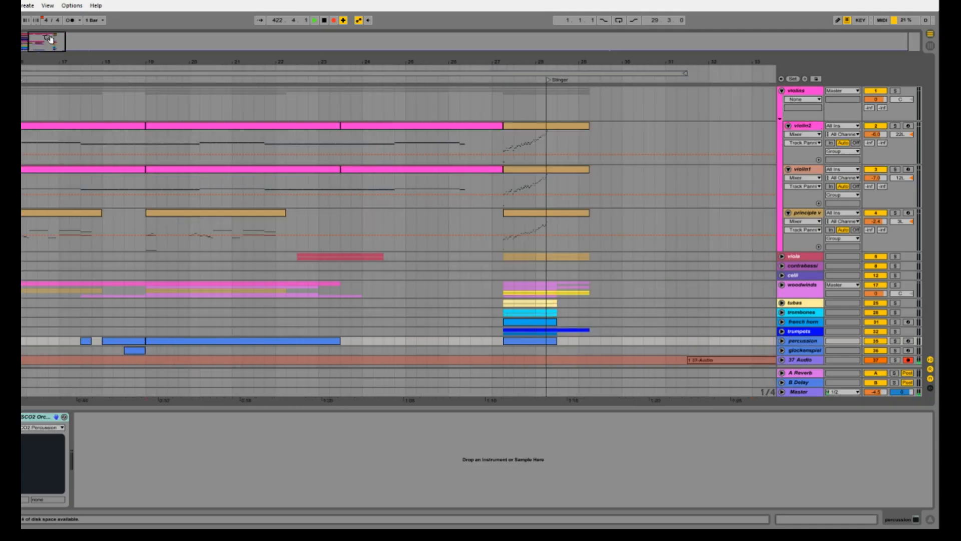
- Compare the rising run's note timing and velocities in the violin1 and principle violin clips before the Stinger marker
left_click(545, 169)
double_click(546, 170)
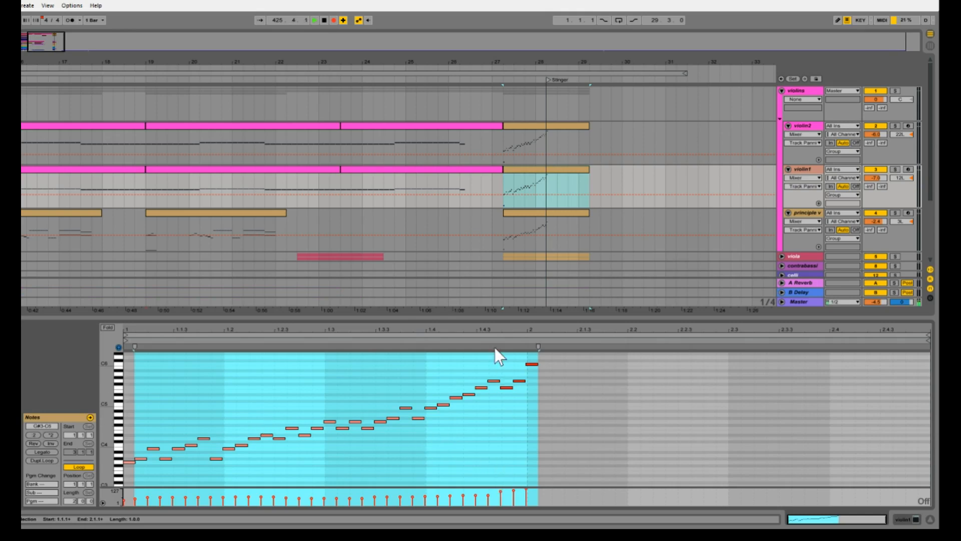
left_click(531, 214)
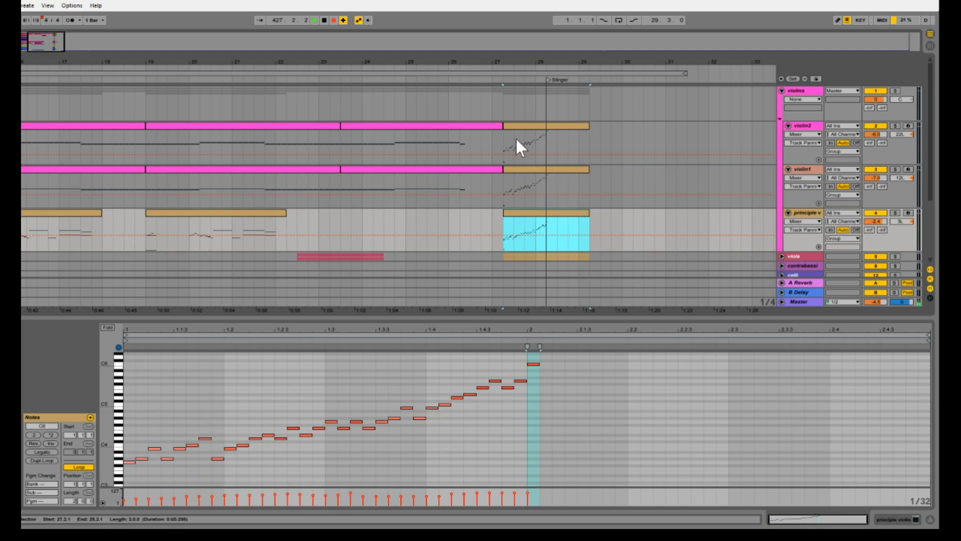
left_click(524, 169)
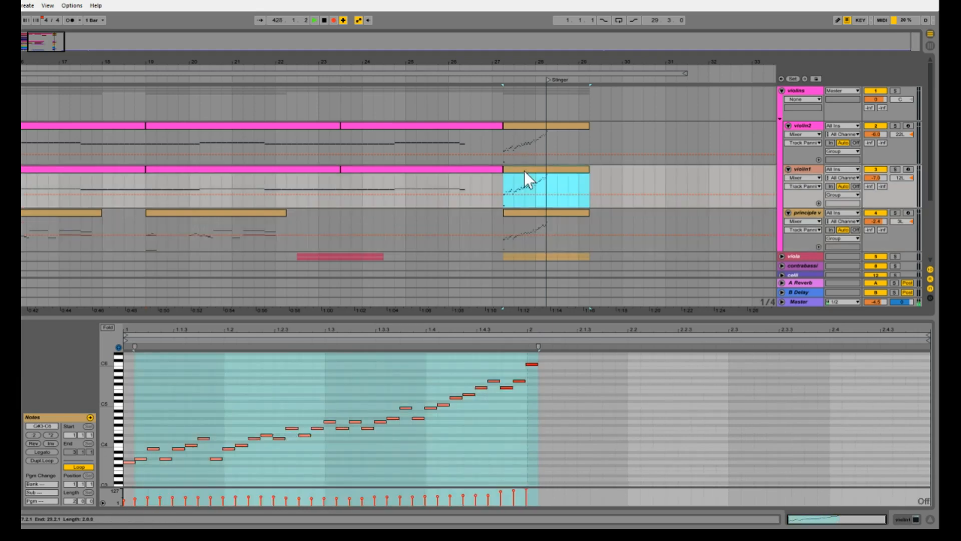
left_click(519, 215)
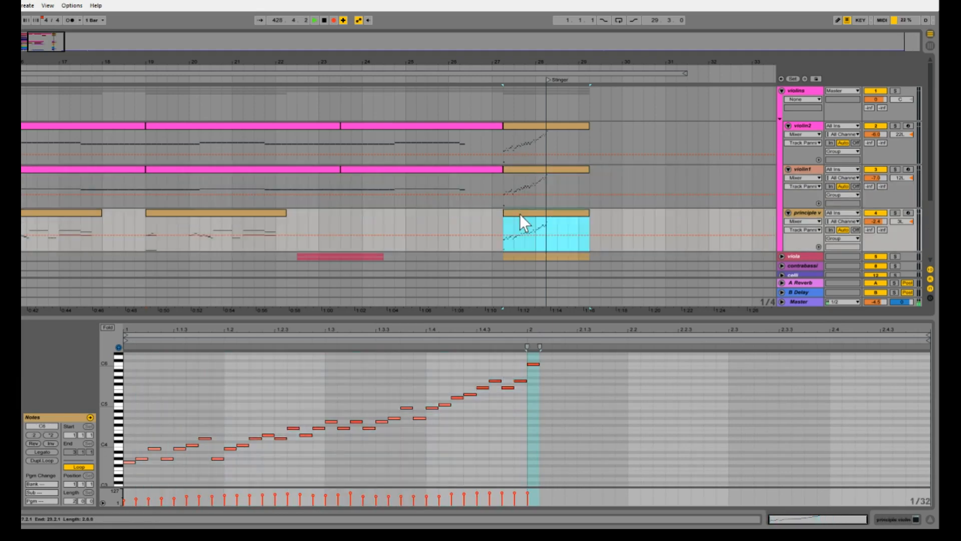
- Select the violin2 clip, switch to the session mixer, and unfold the viola, contrabass, celli and woodwinds groups
left_click(536, 124)
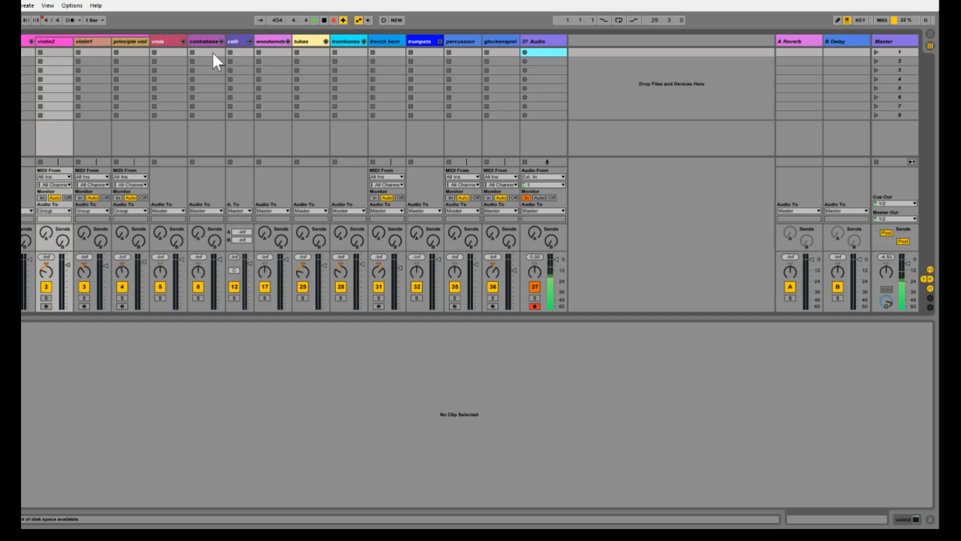
left_click(184, 41)
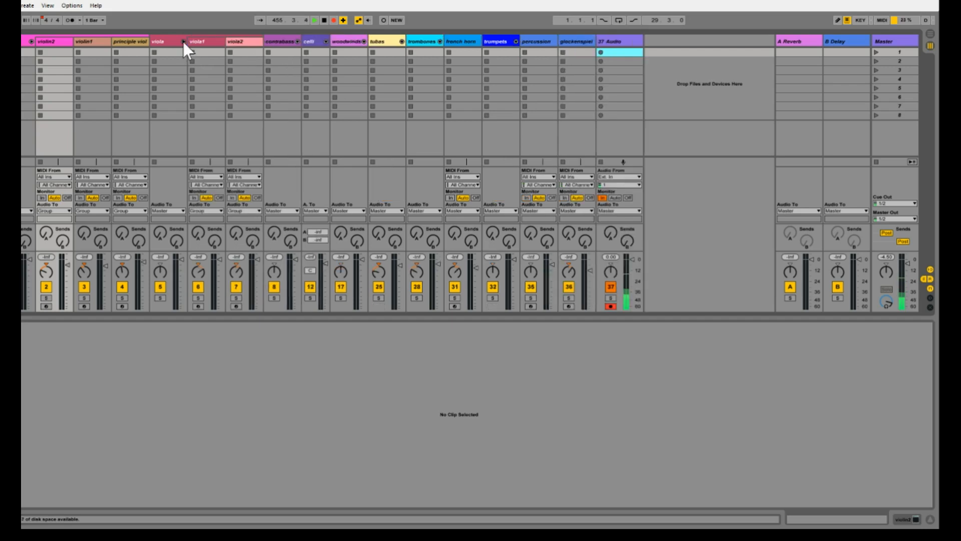
left_click(298, 41)
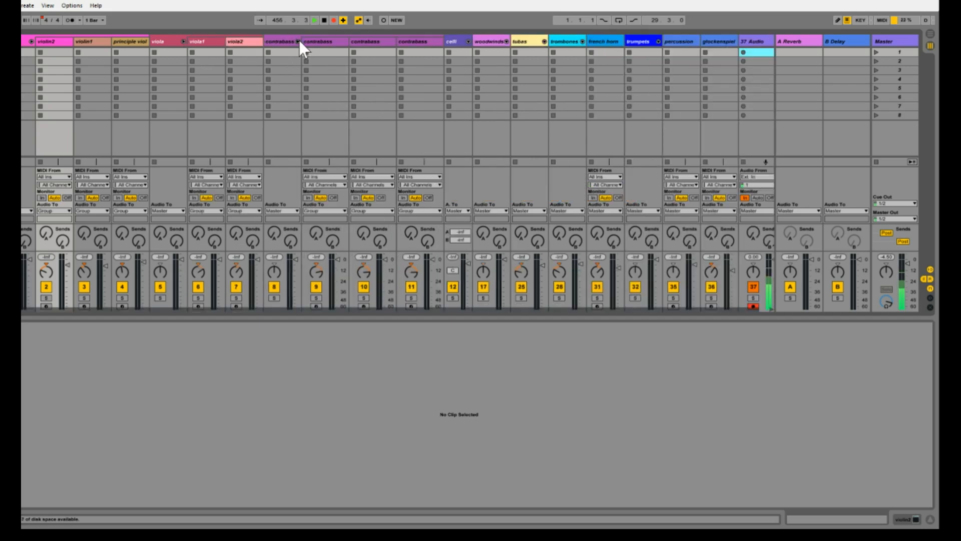
left_click(467, 41)
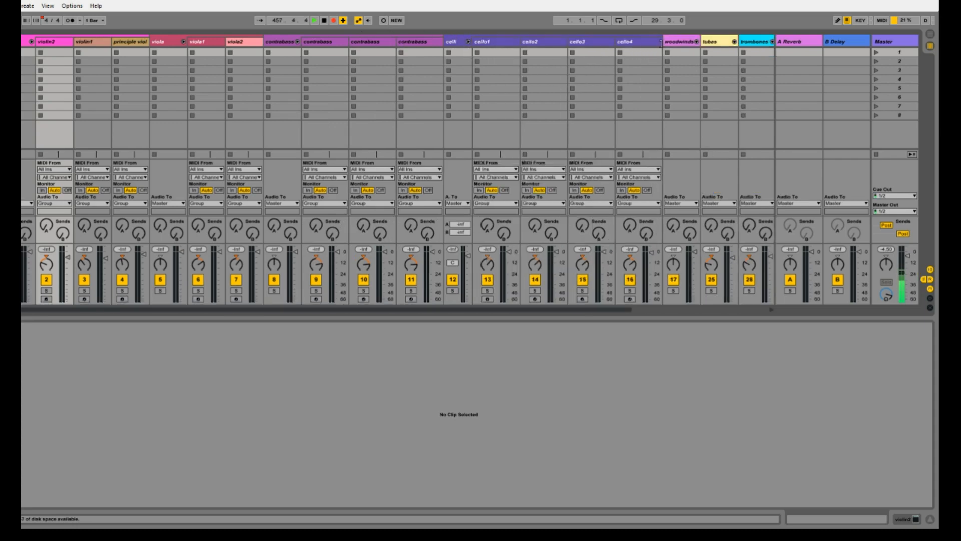
left_click(695, 42)
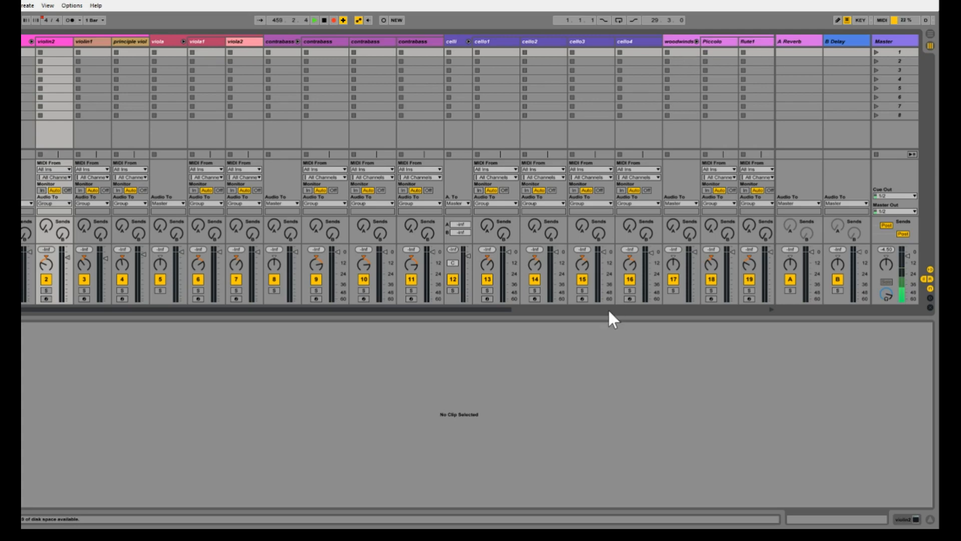
- Examine the mixer settings of the individual woodwind tracks, selecting the oboe, and fold the woodwinds group
scroll(607, 308, "right", 5)
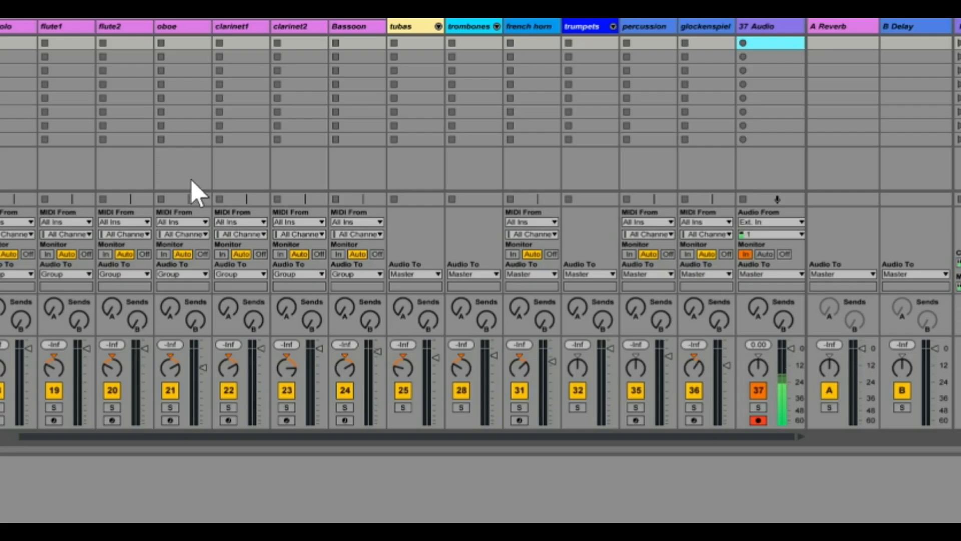
left_click(160, 28)
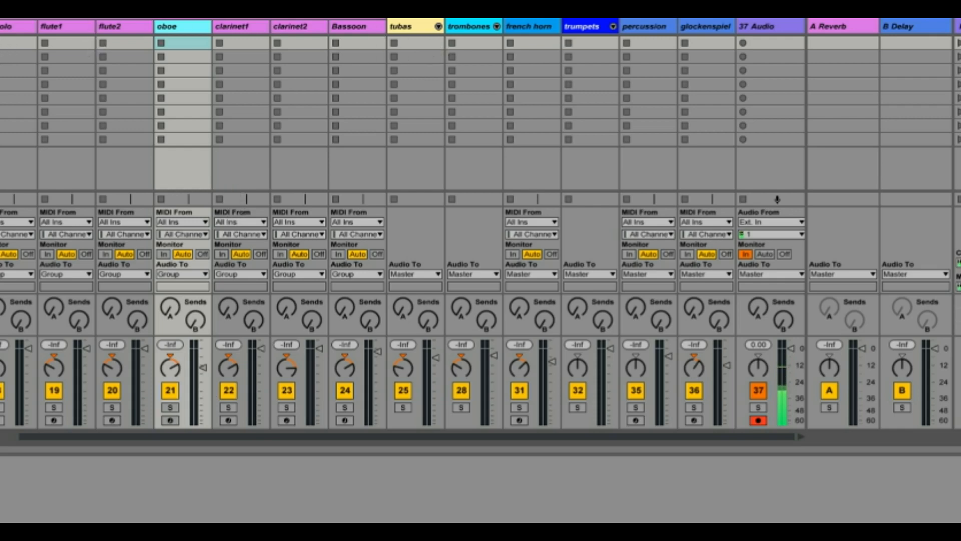
left_click(0, 26)
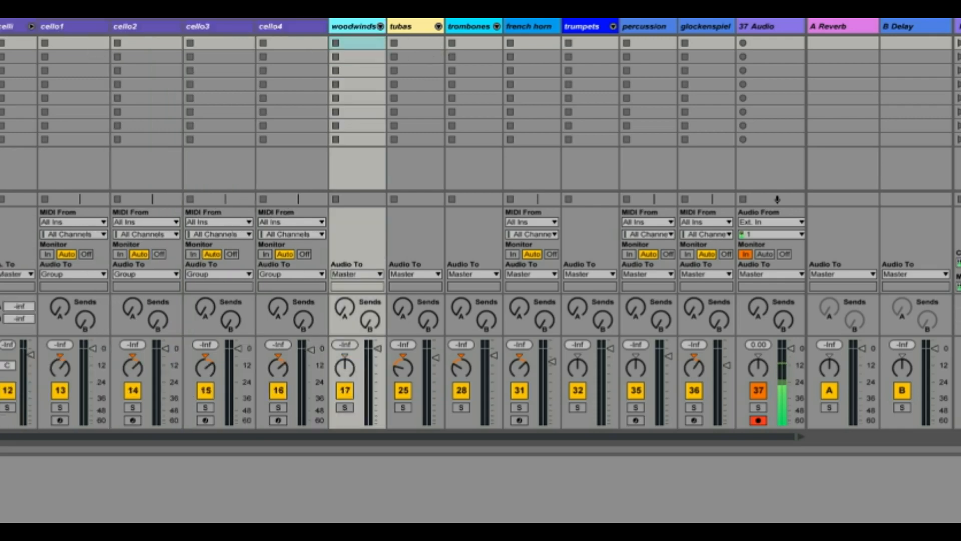
- Inspect the individual tuba and trombone channels in the mixer, folding each group after viewing it
left_click(438, 26)
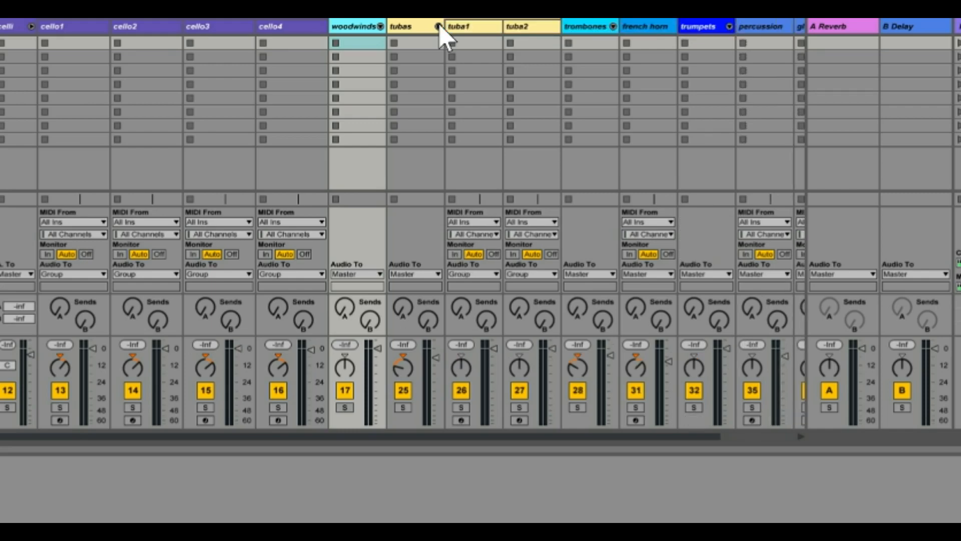
left_click(439, 27)
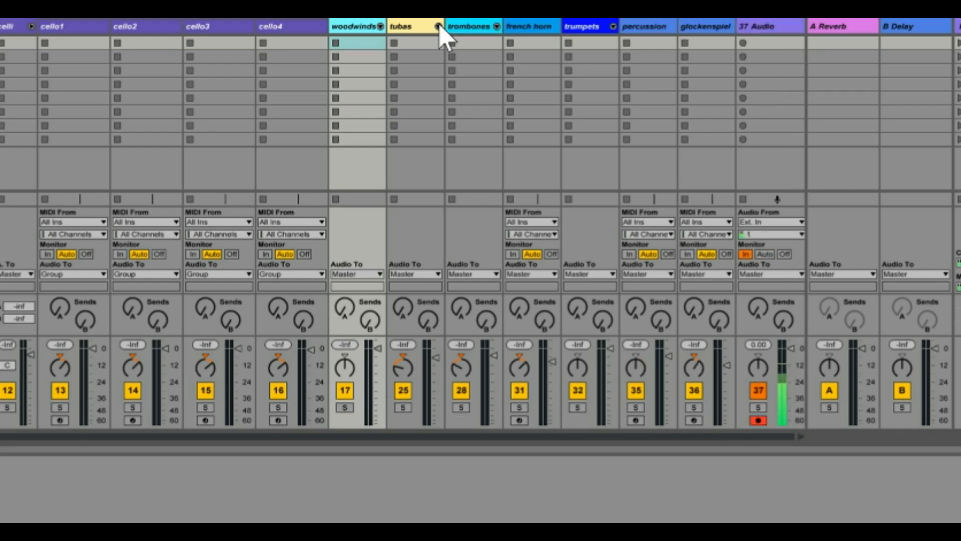
left_click(501, 26)
left_click(501, 26)
left_click(500, 29)
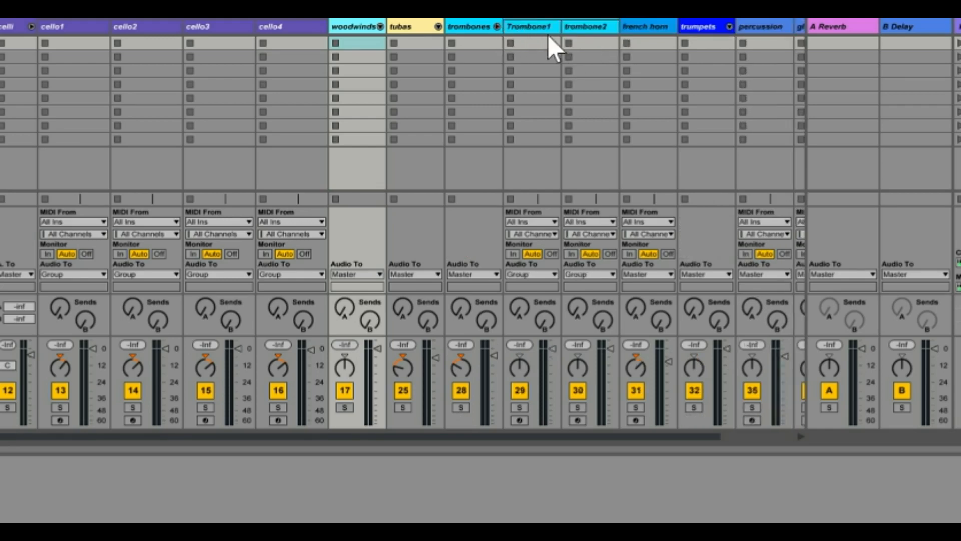
left_click(496, 26)
- Inspect the french horn, trumpets group and glockenspiel channels in the mixer, leaving the trumpets group folded
left_click(527, 25)
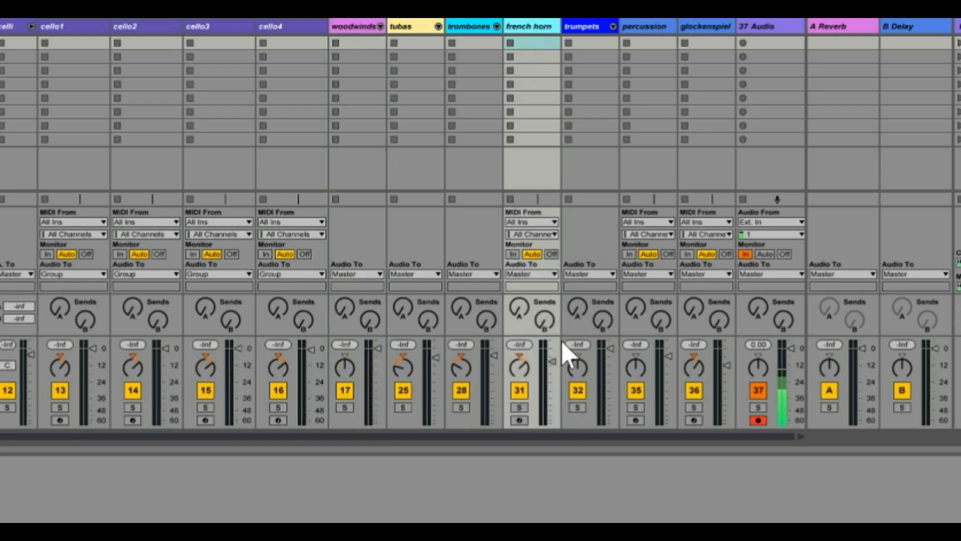
left_click(613, 27)
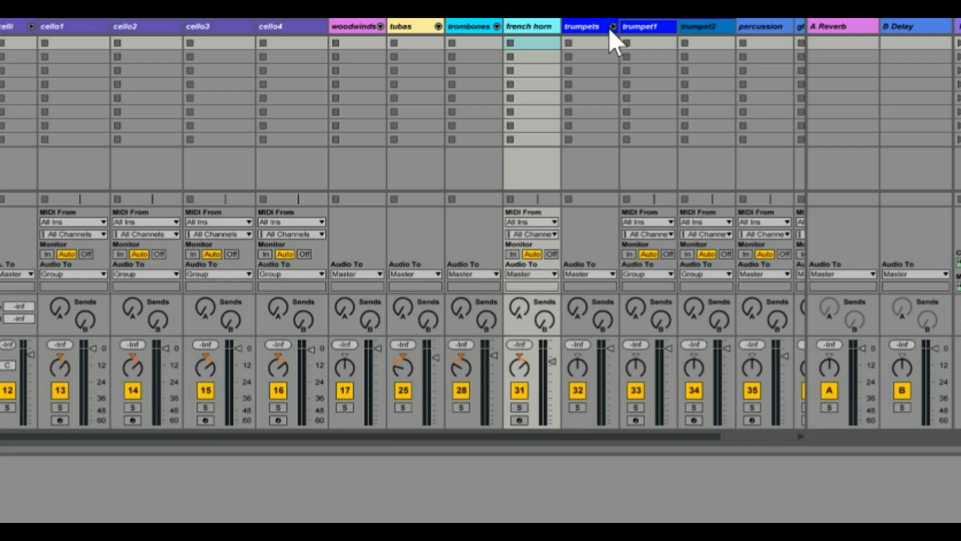
left_click(613, 27)
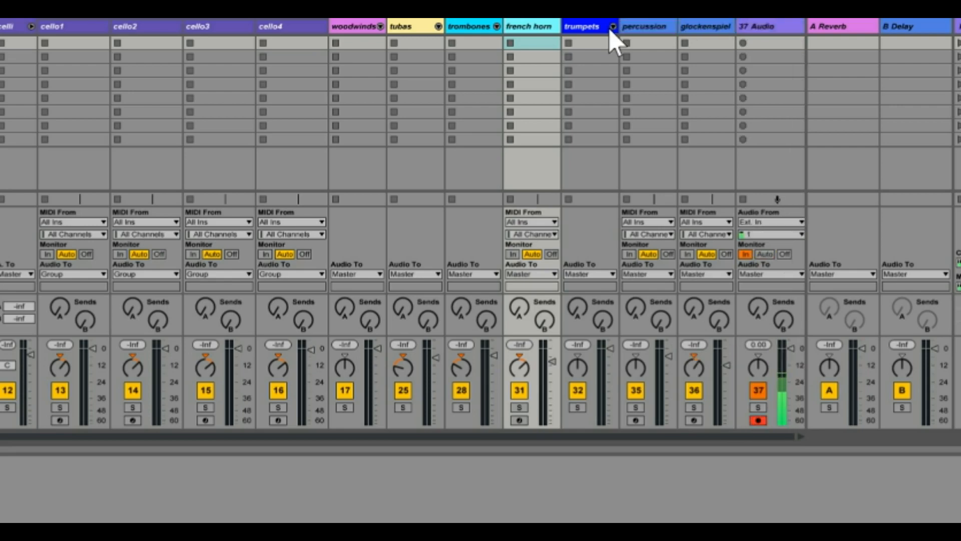
left_click(710, 23)
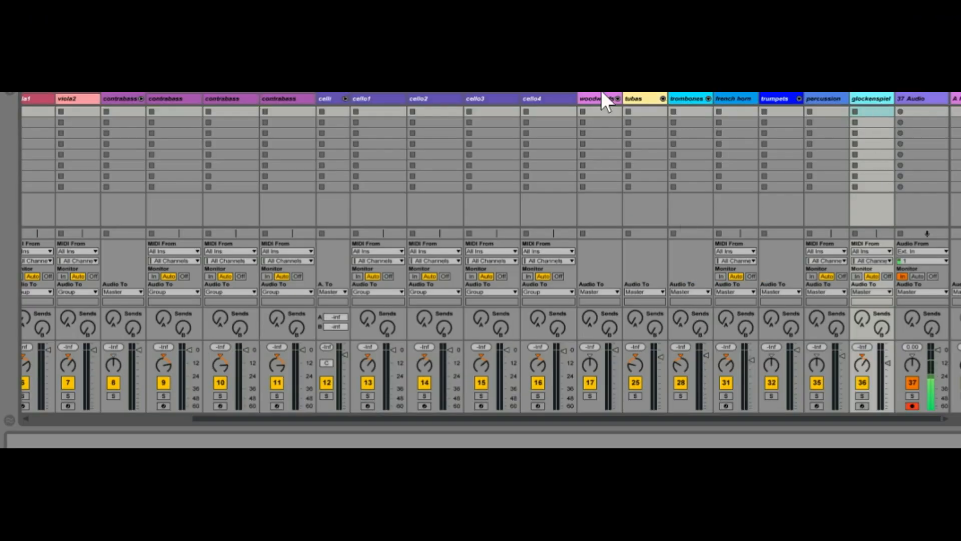
- Unfold the woodwinds group again and show the mixer from the violins group onward
left_click(617, 98)
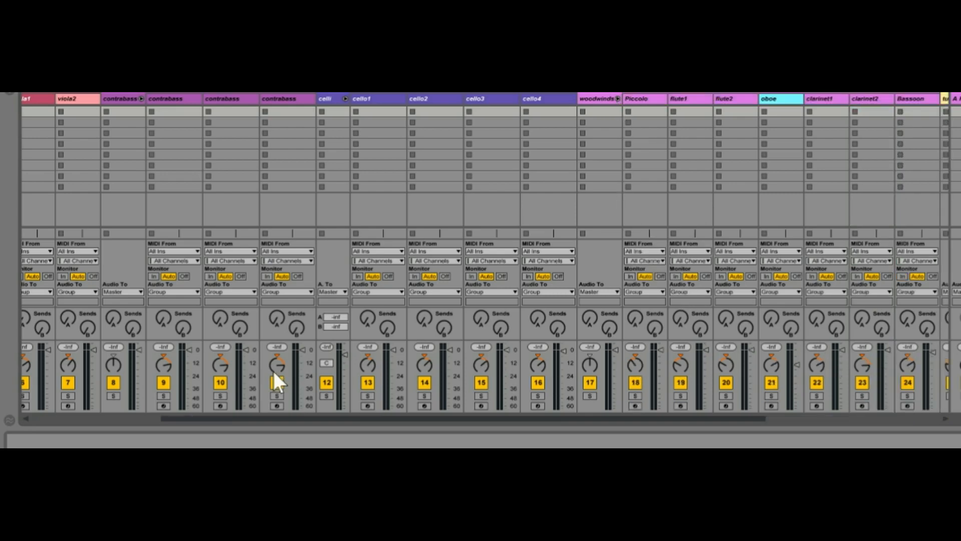
left_click(135, 418)
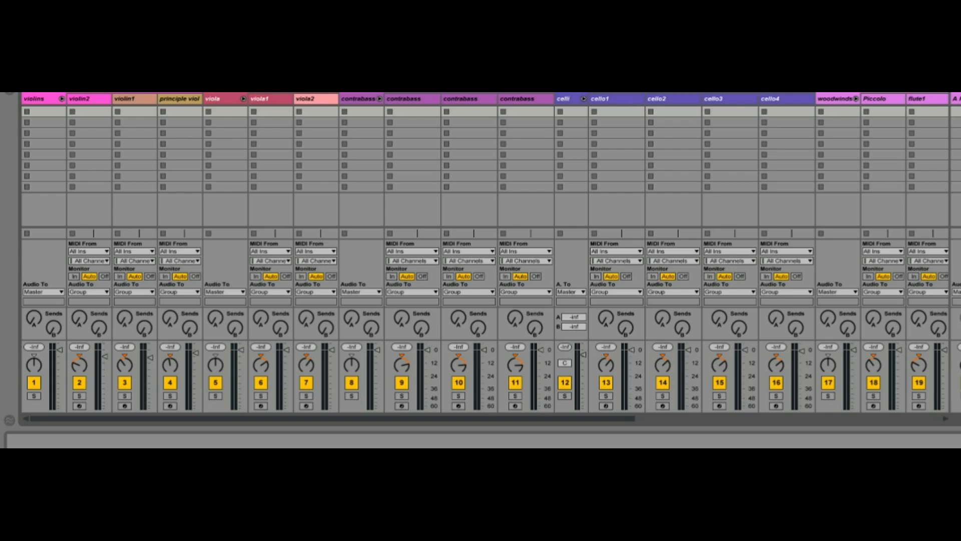
- Inspect the H-Reverb plug-in on the Master track and compare it with the Reverb device on the A Reverb return
key("ctrl+alt+l")
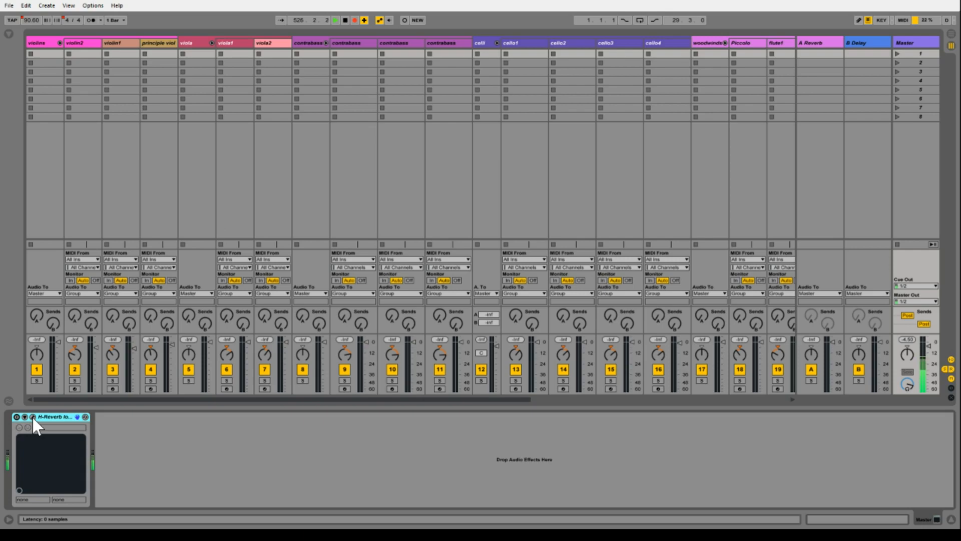
left_click(33, 418)
left_click(914, 40)
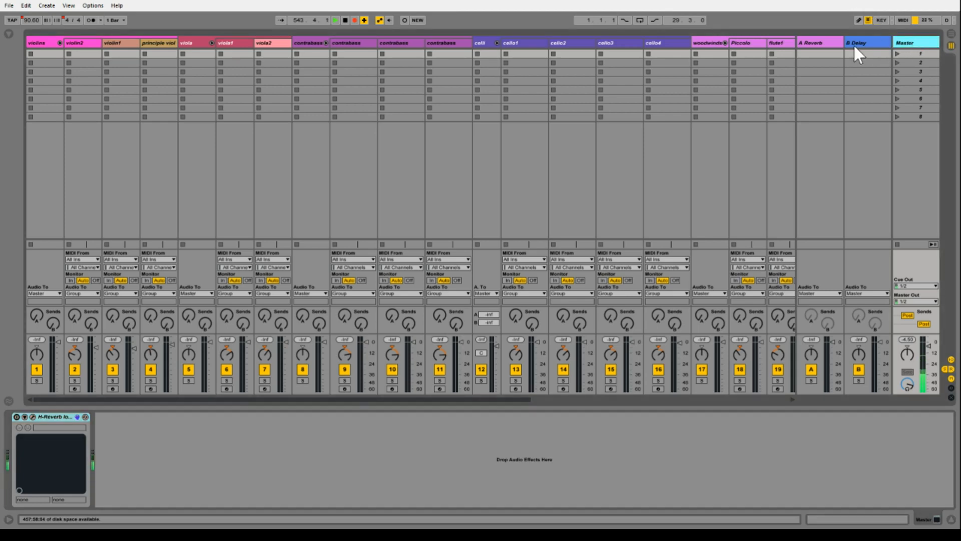
left_click(819, 43)
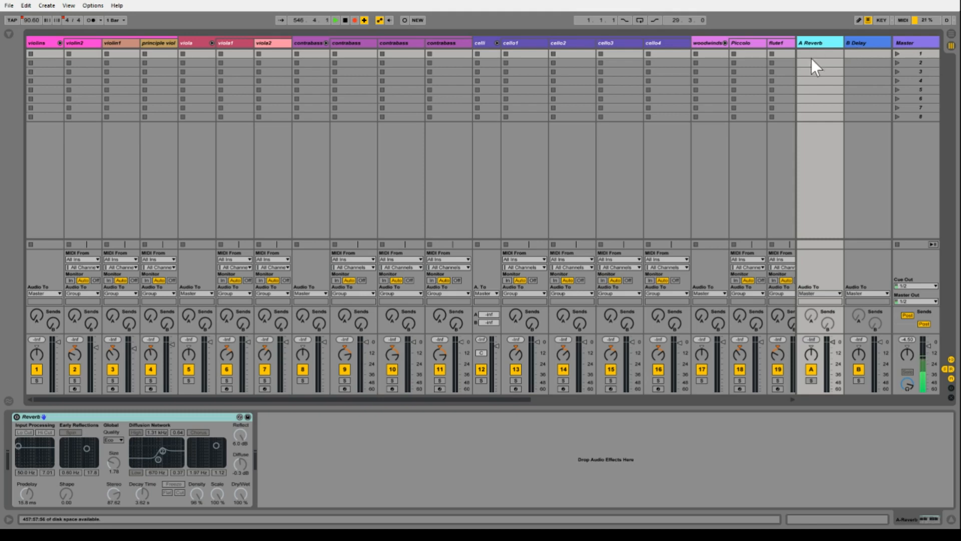
left_click(927, 45)
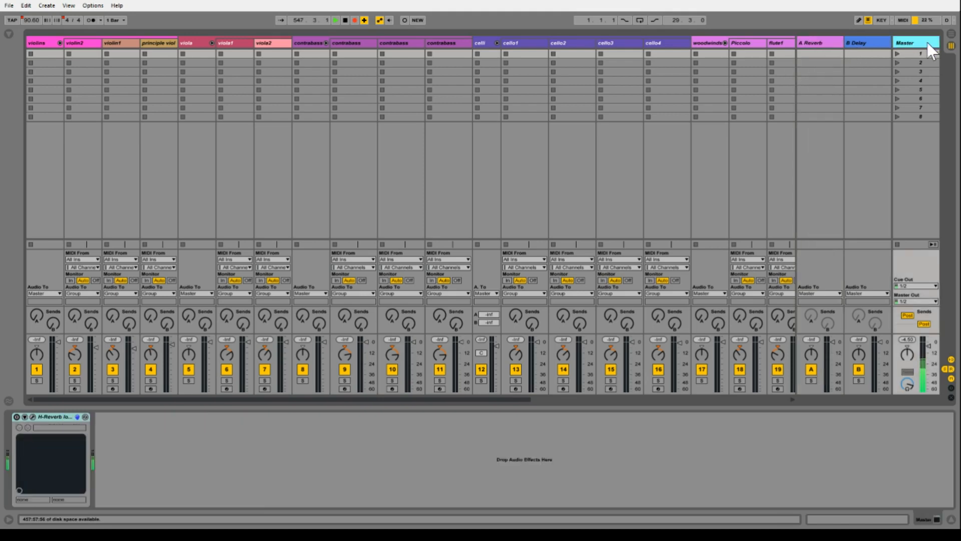